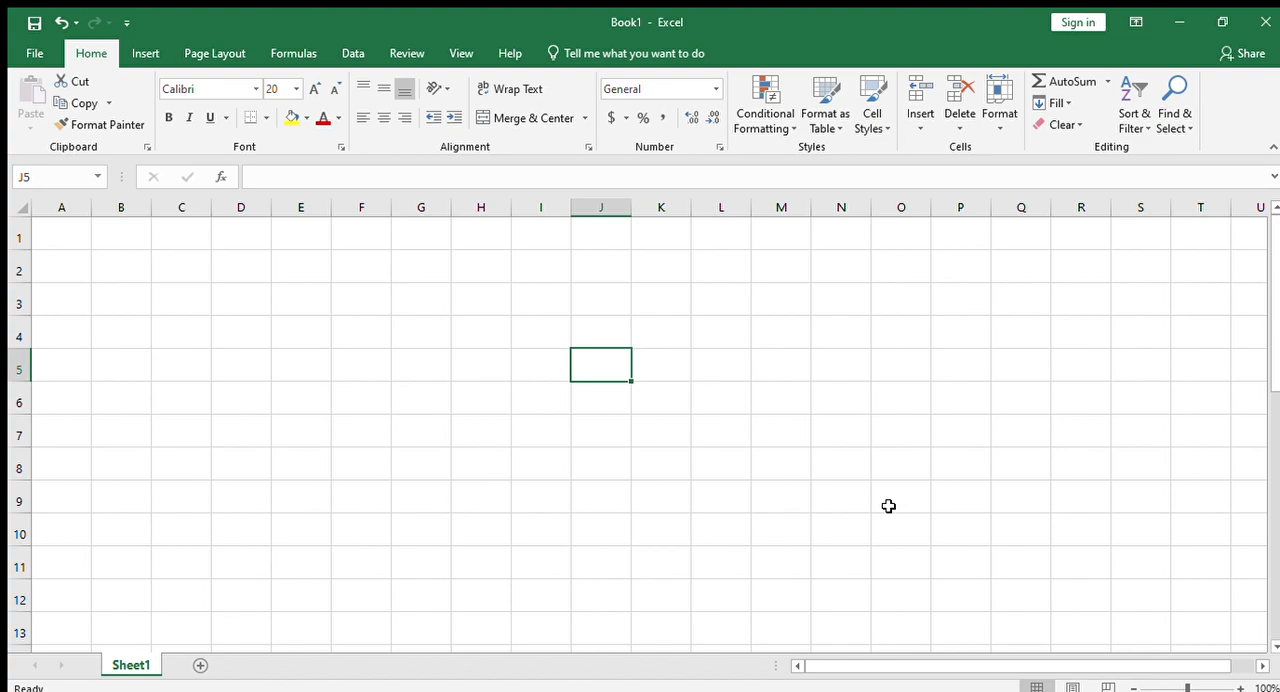
# - Merge and center the cells C1:I2 into one title cell
pyautogui.moveTo(277, 466); pyautogui.dragTo(280, 432)
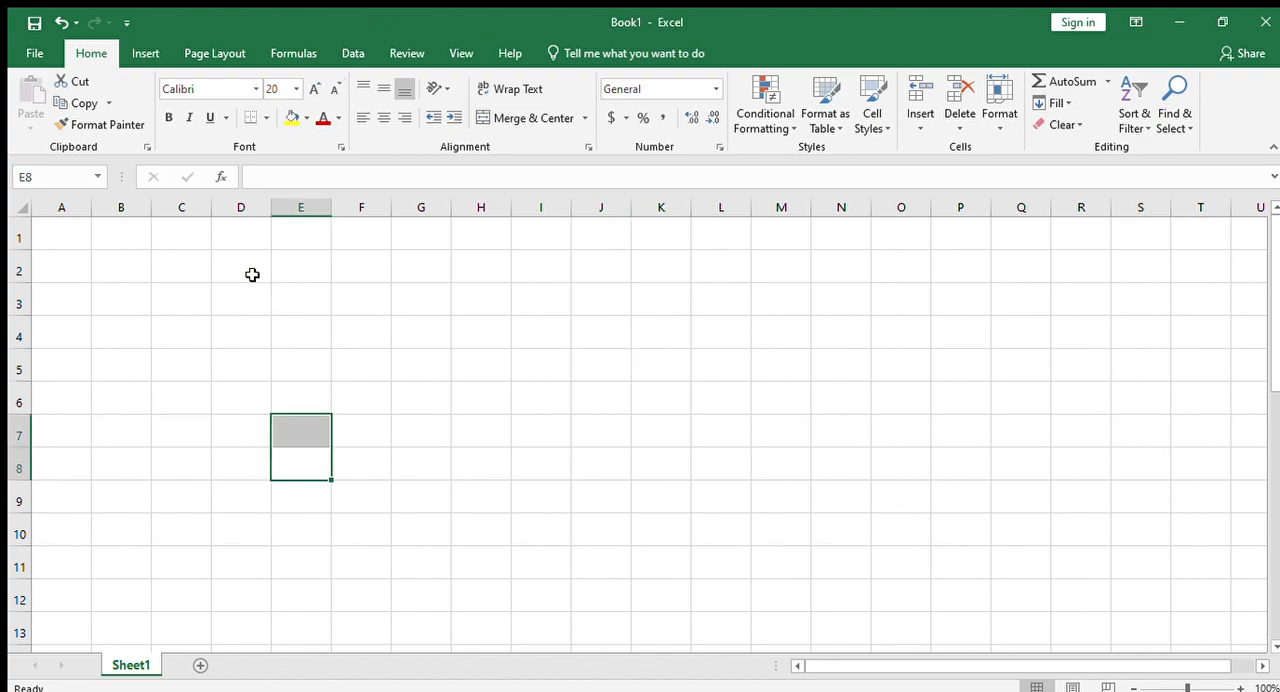
pyautogui.moveTo(194, 223); pyautogui.dragTo(563, 271)
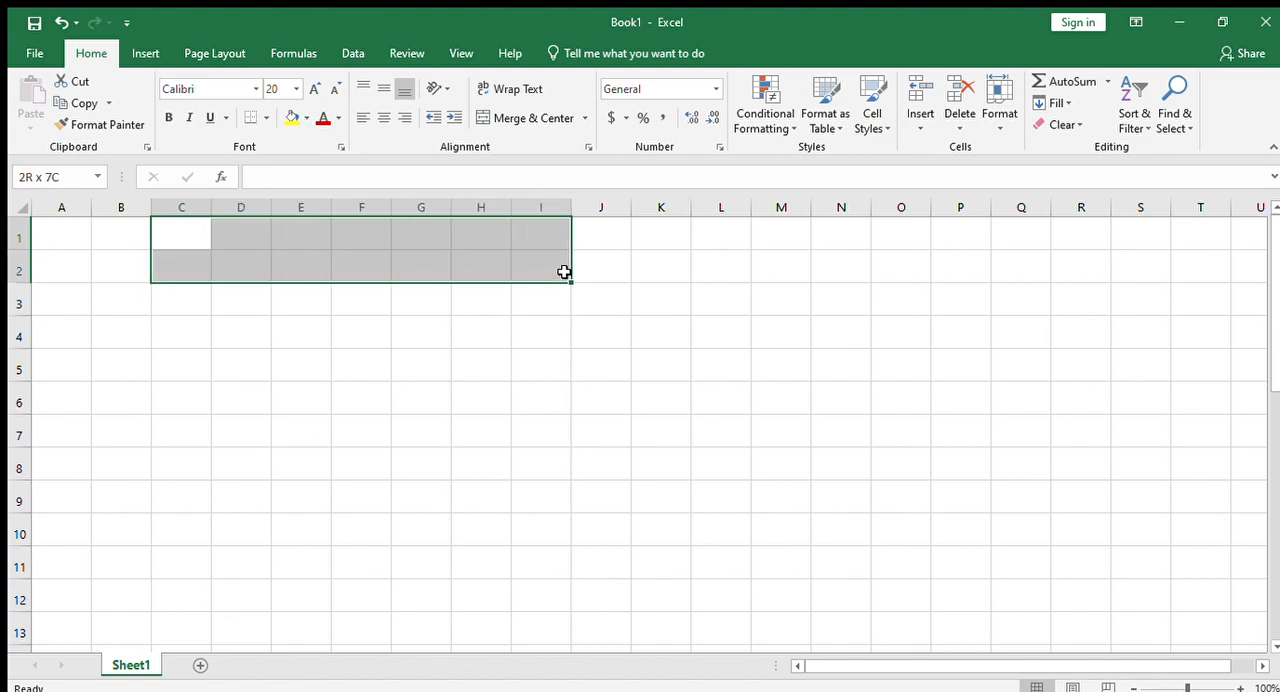
pyautogui.click(507, 116)
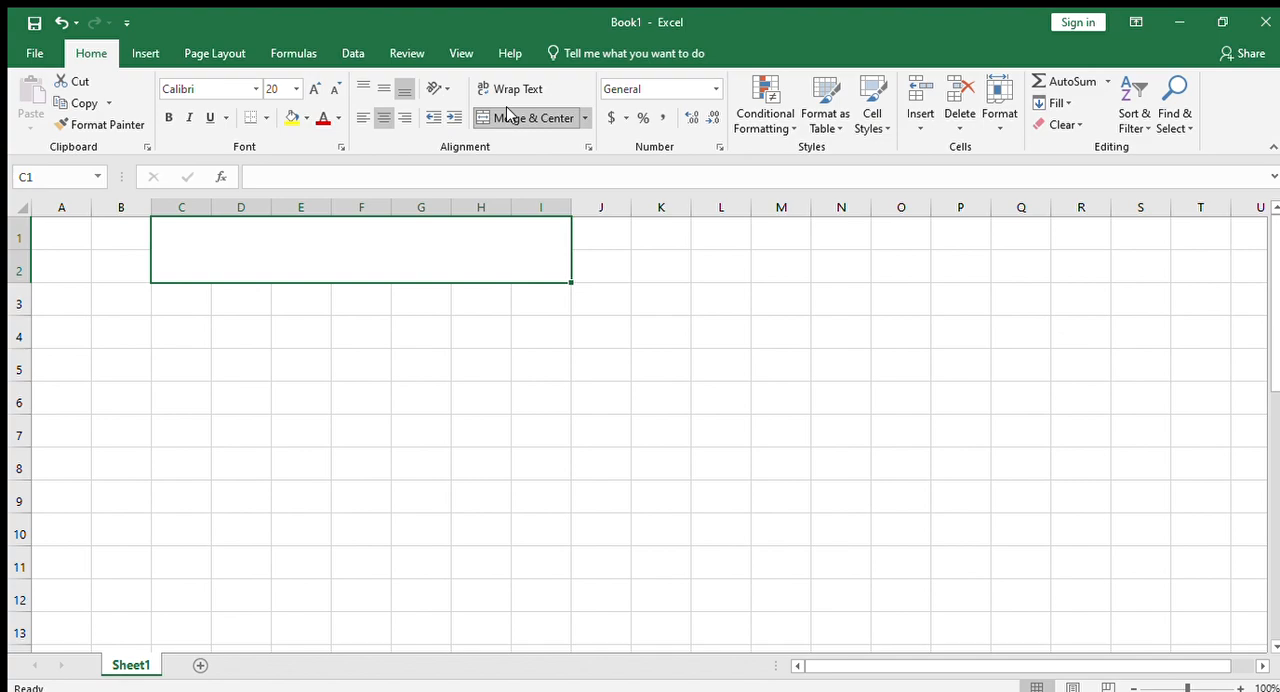
# - Enter the title "VLOOKUP MOVE TO ANY OTHER SHEET" in the merged cell C1:I2
pyautogui.write('VLOOKU')
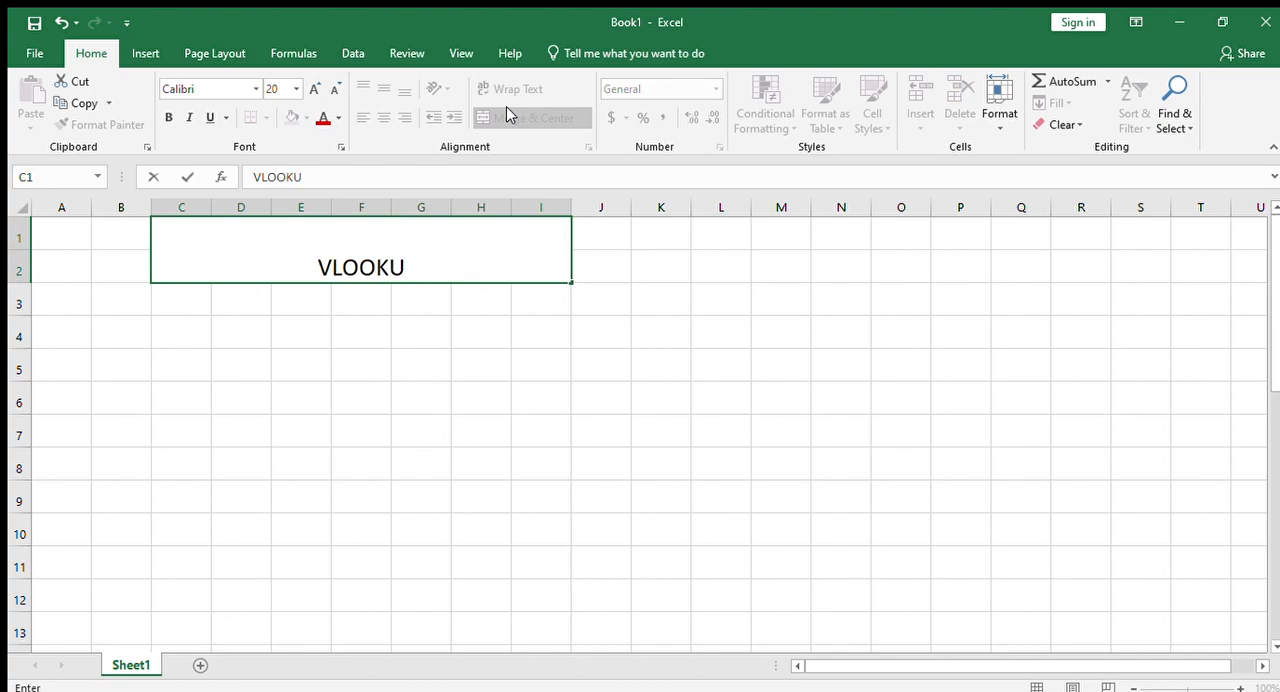
pyautogui.write('P M')
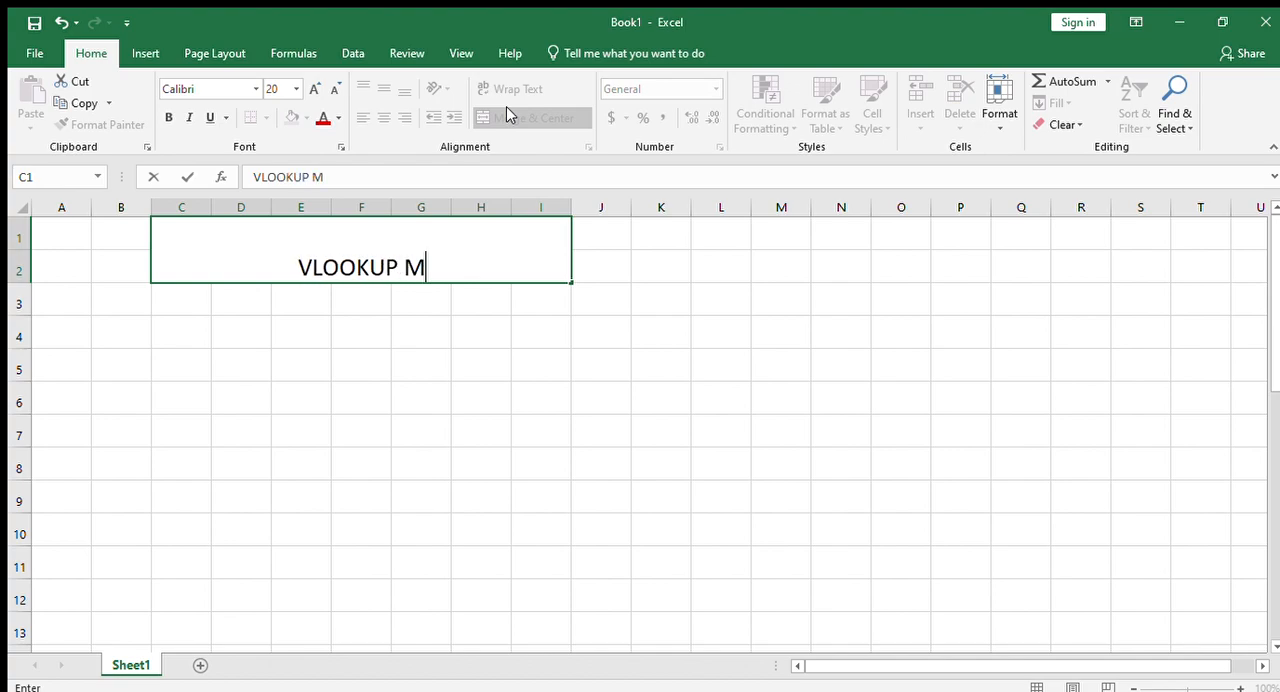
pyautogui.write('OVE ')
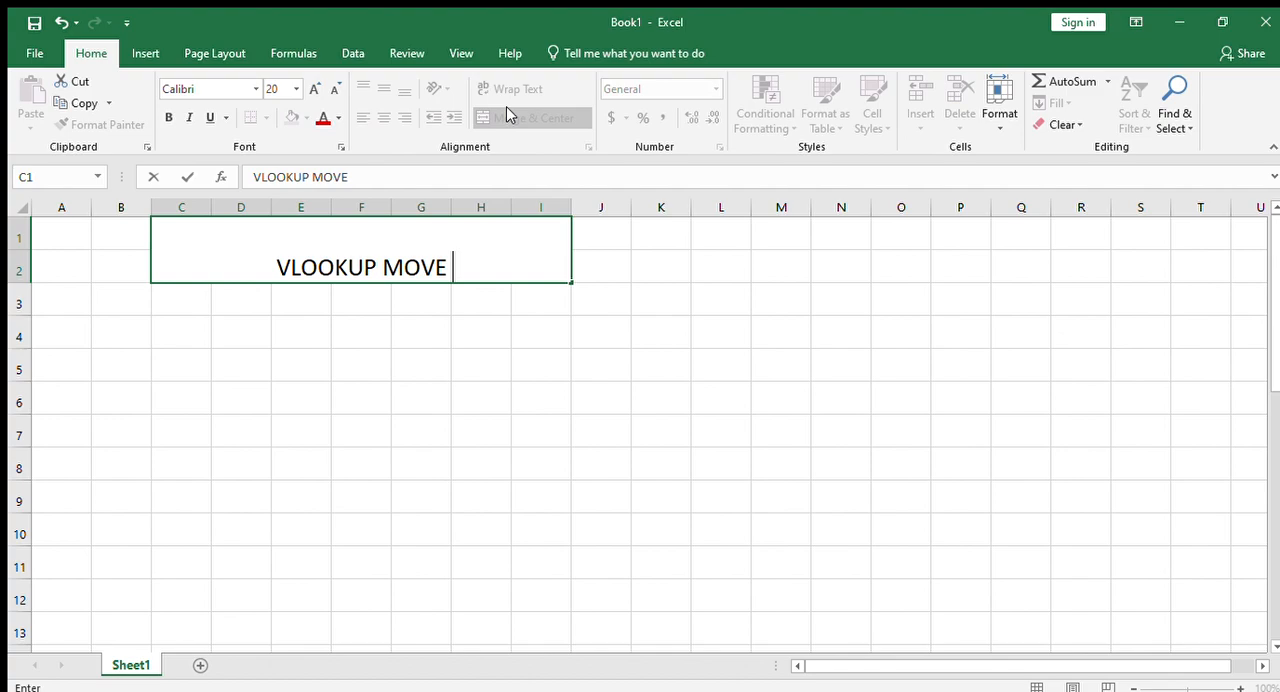
pyautogui.write('TO ')
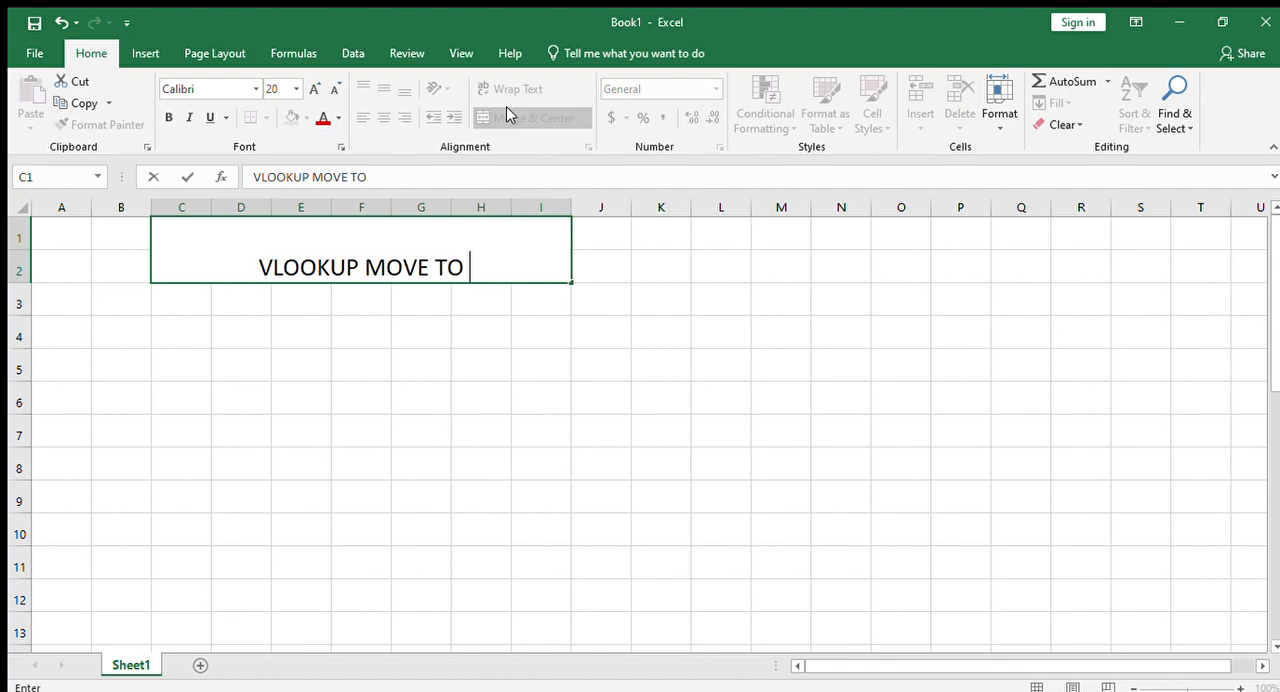
pyautogui.write('ANYOTHER')
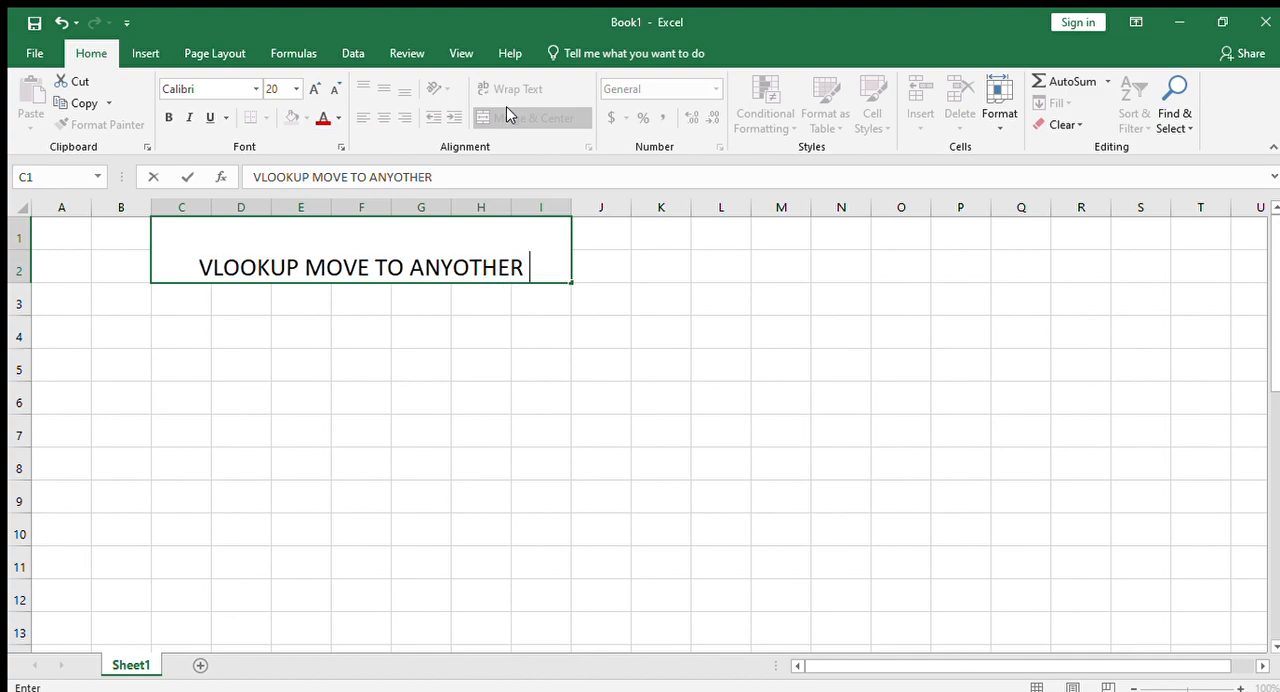
pyautogui.press('BackSpace')
pyautogui.press('BackSpace')
pyautogui.press('BackSpace')
pyautogui.press('BackSpace')
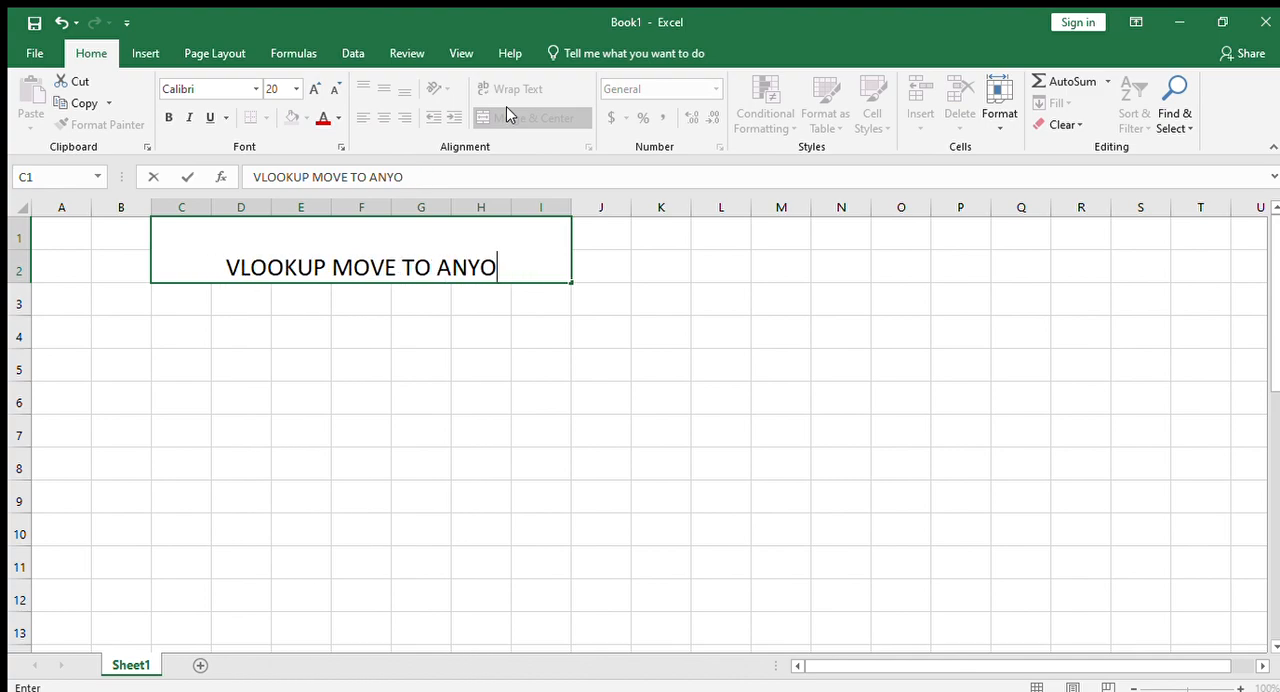
pyautogui.press('BackSpace')
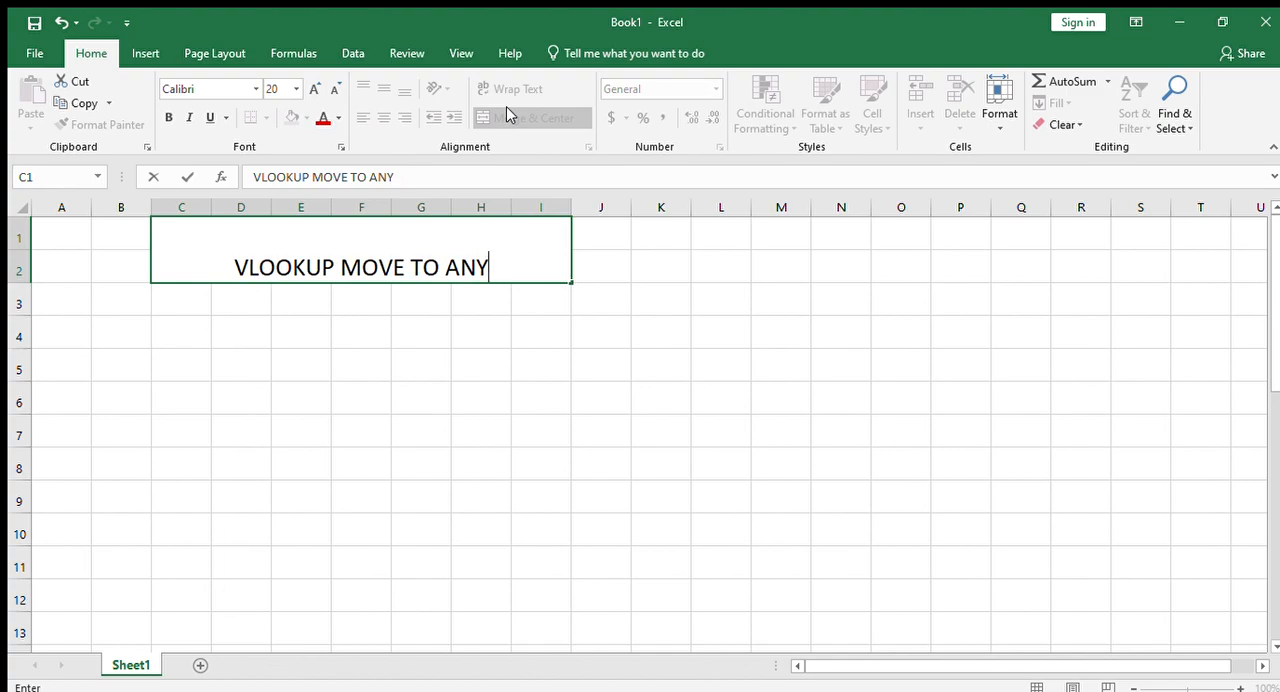
pyautogui.write('OTHER ')
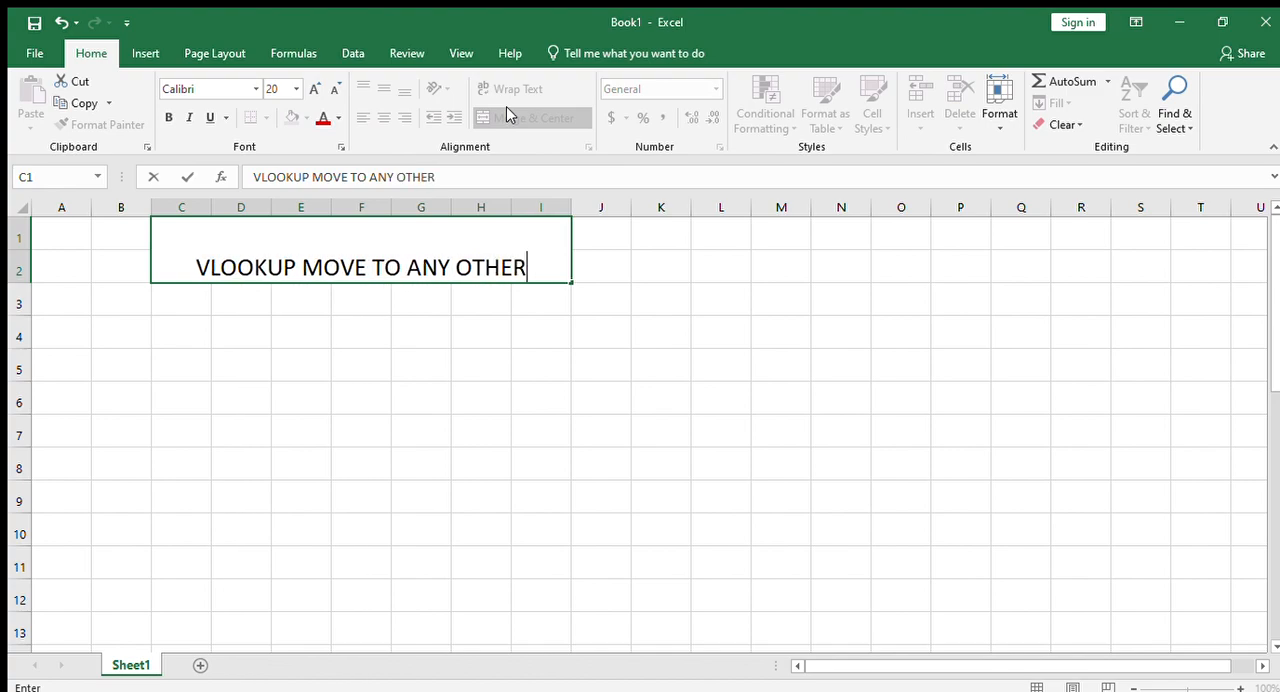
pyautogui.write('SHEET')
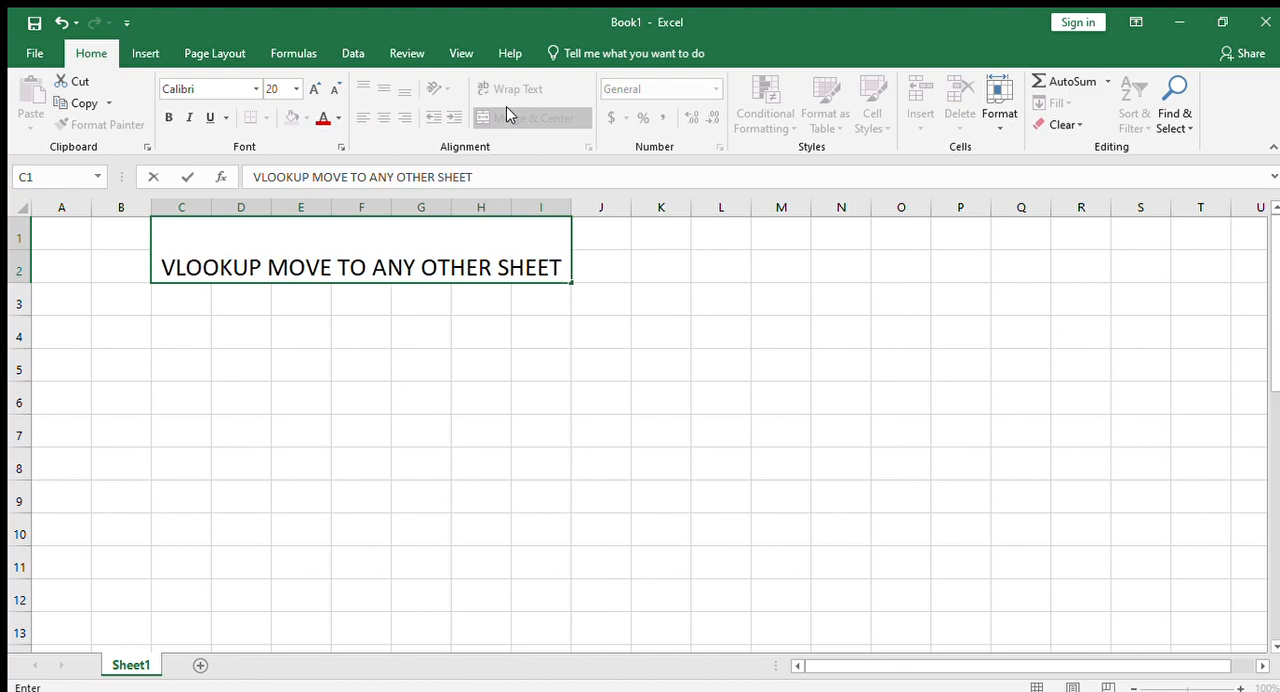
pyautogui.click(348, 438)
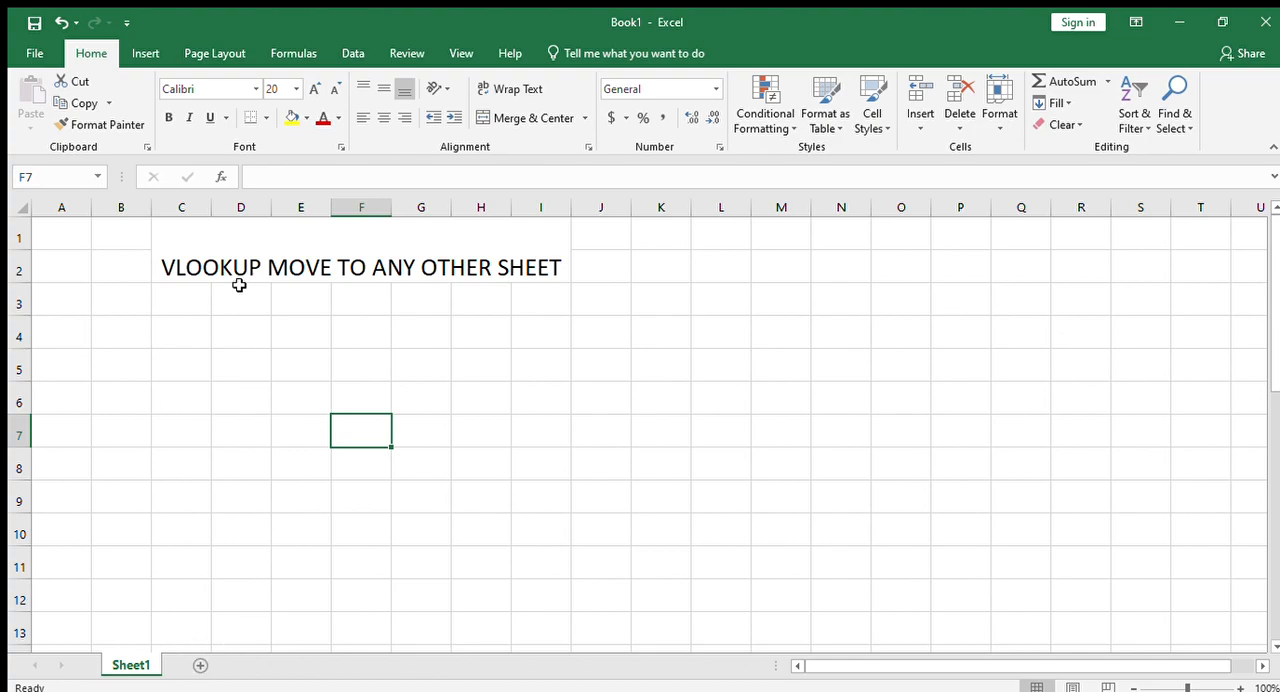
# - Enter the headers SR.NO in C4 and NAME in D4, widening columns C and D to fit them
pyautogui.click(241, 338)
pyautogui.click(176, 340)
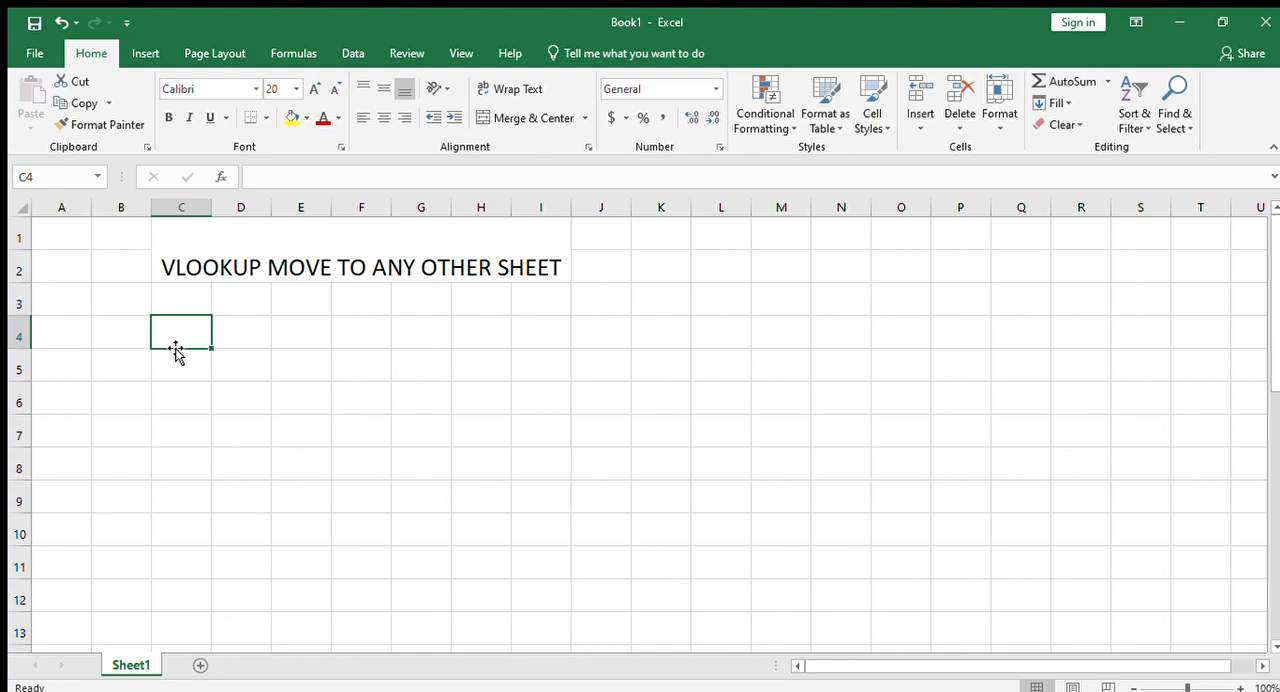
pyautogui.write('SR.NO')
pyautogui.press('Tab')
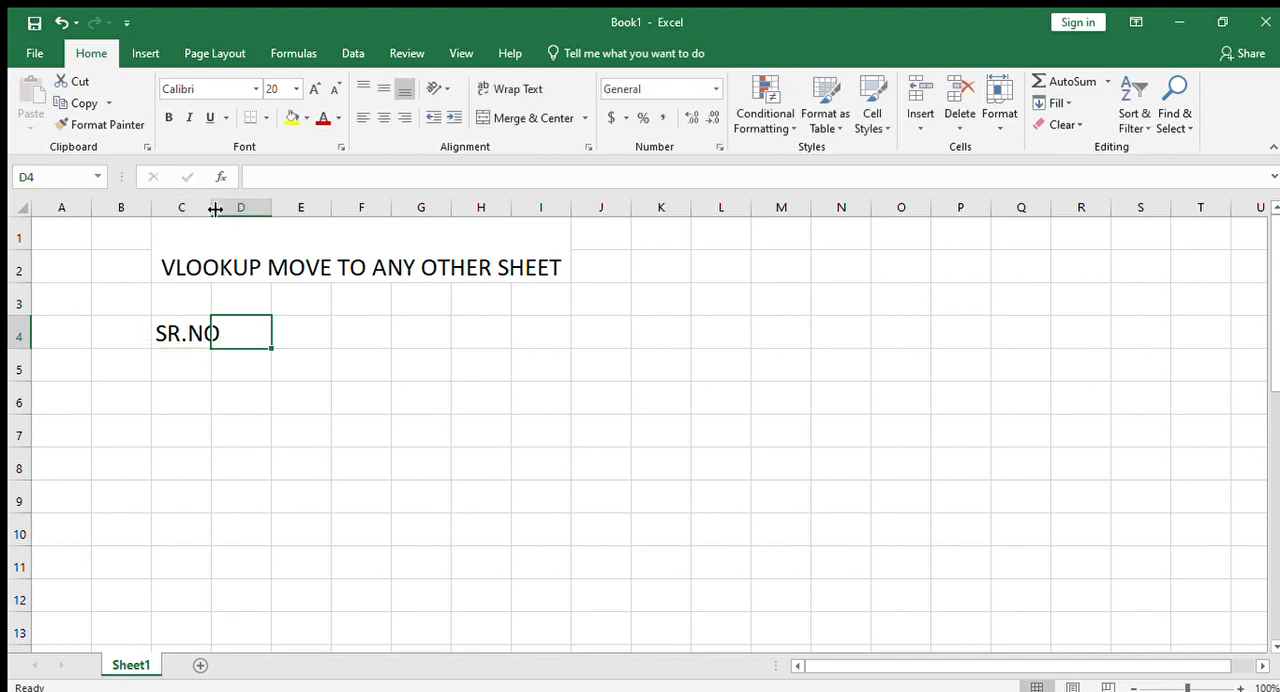
pyautogui.moveTo(212, 208); pyautogui.dragTo(226, 208)
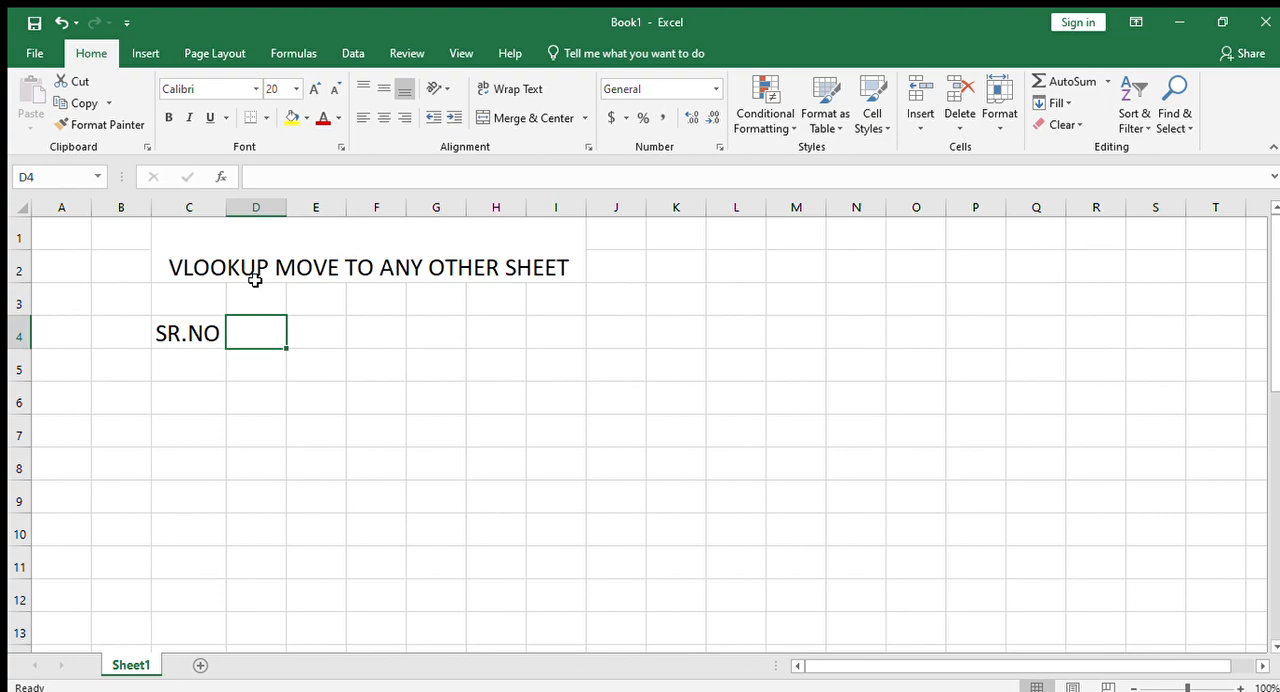
pyautogui.write('NAME')
pyautogui.press('Tab')
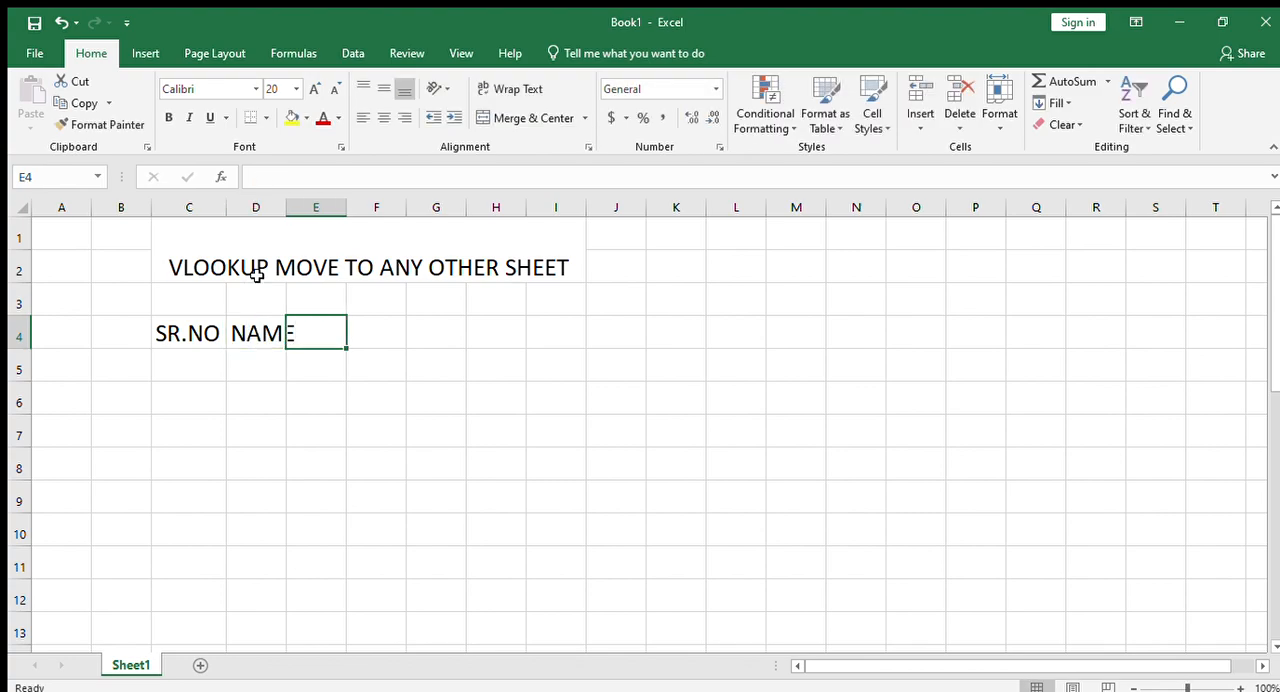
pyautogui.moveTo(287, 208); pyautogui.dragTo(326, 208)
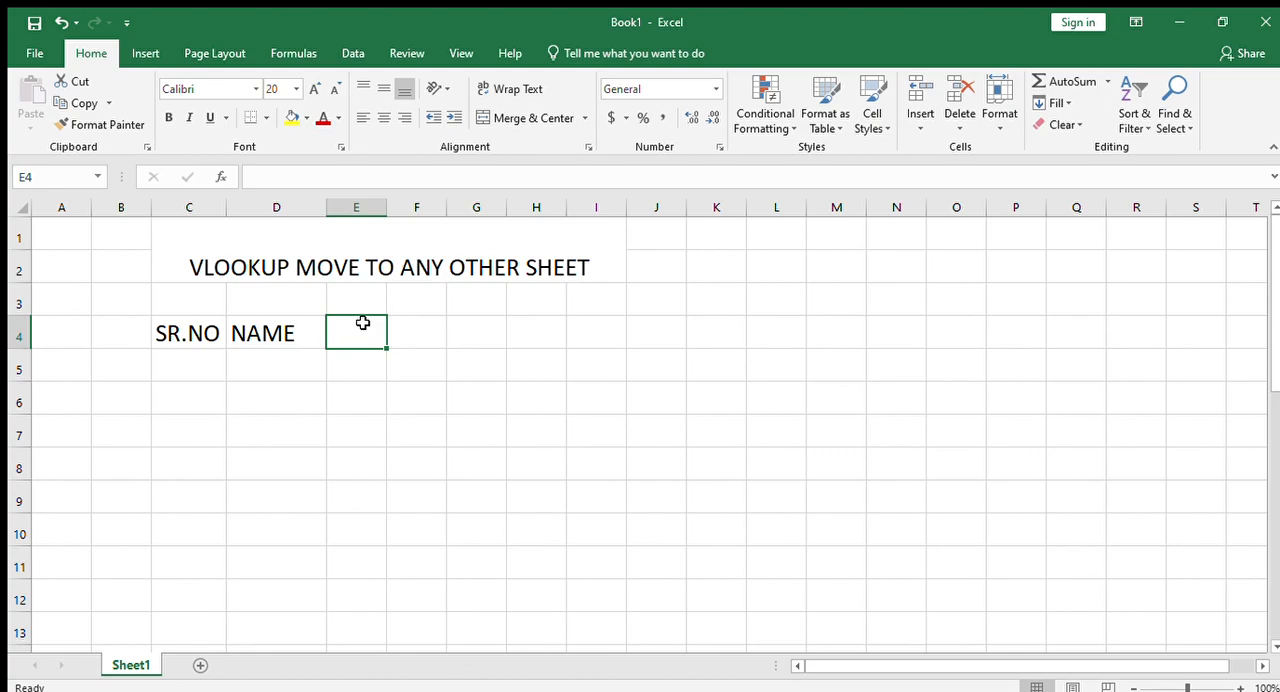
# - Add the headers ENGLISH in E4 and HINDI in F4, fitting the widths of columns E and F to the text
pyautogui.write('ENGLISH')
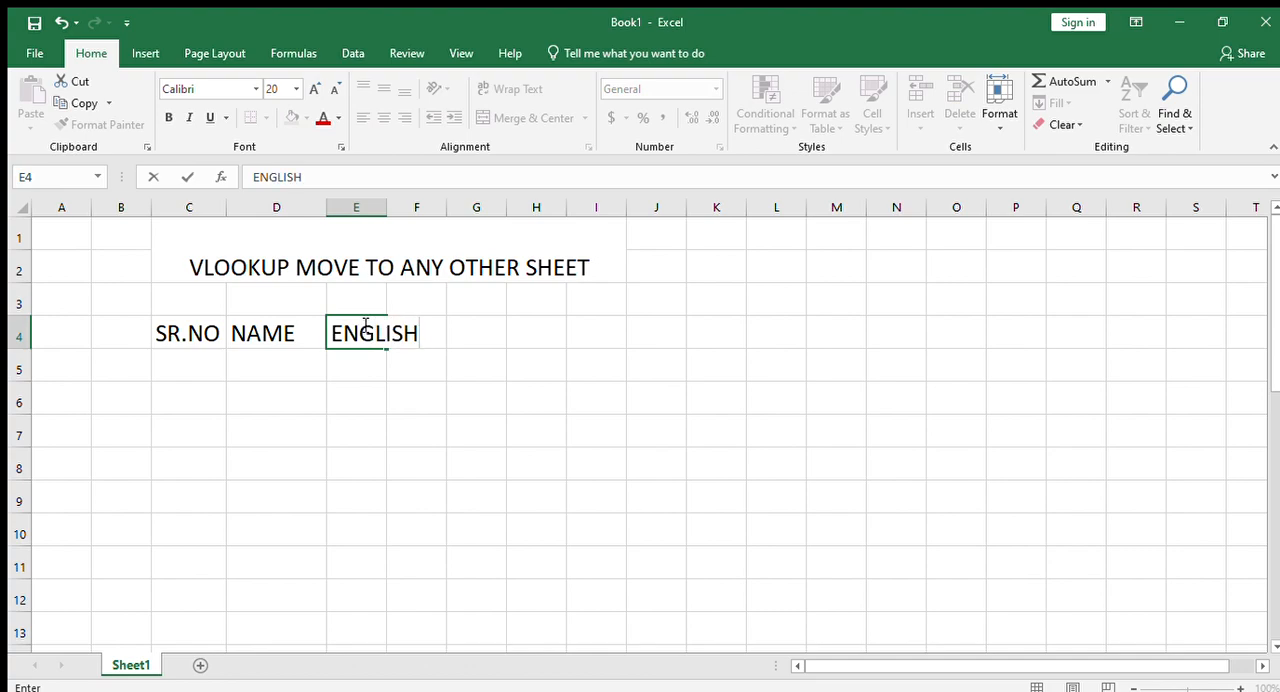
pyautogui.press('Tab')
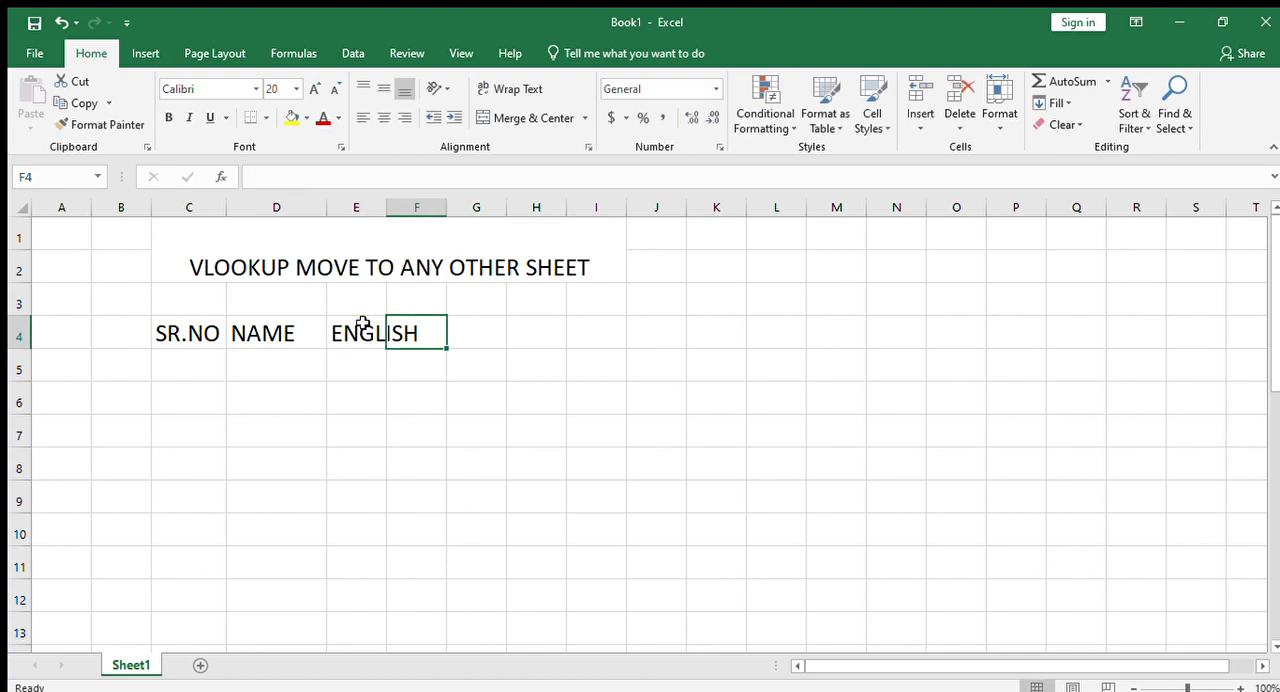
pyautogui.doubleClick(387, 208)
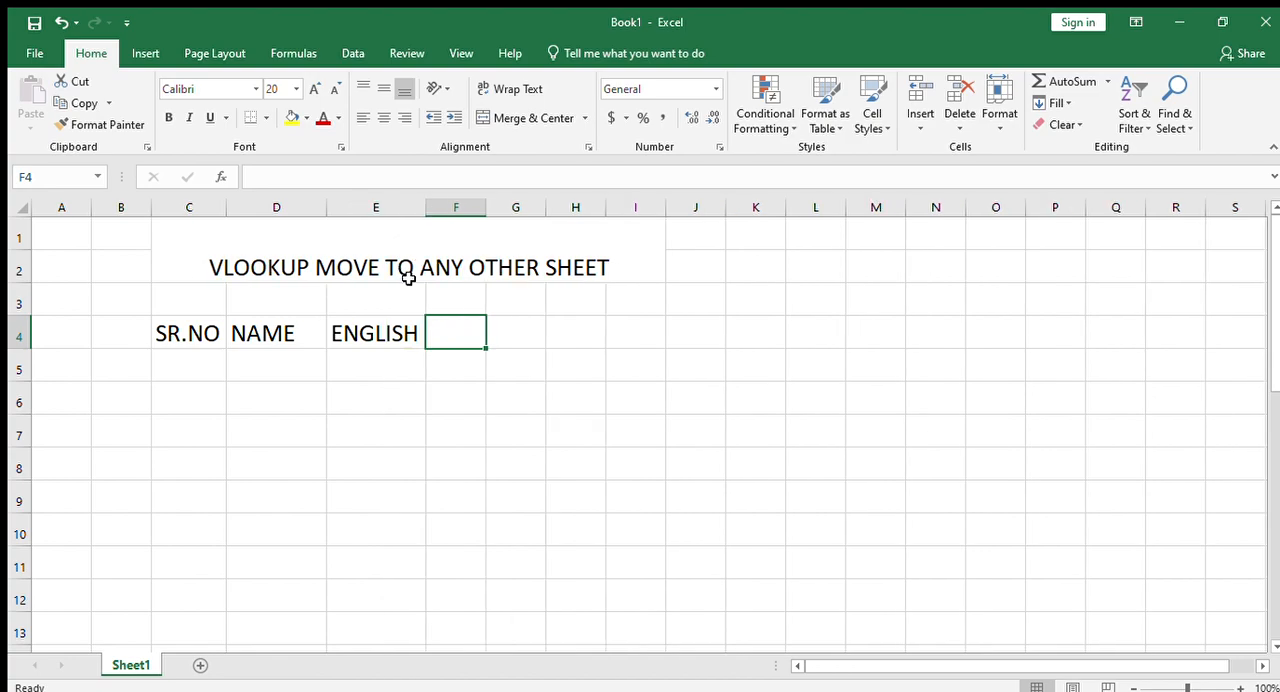
pyautogui.write('HINDI')
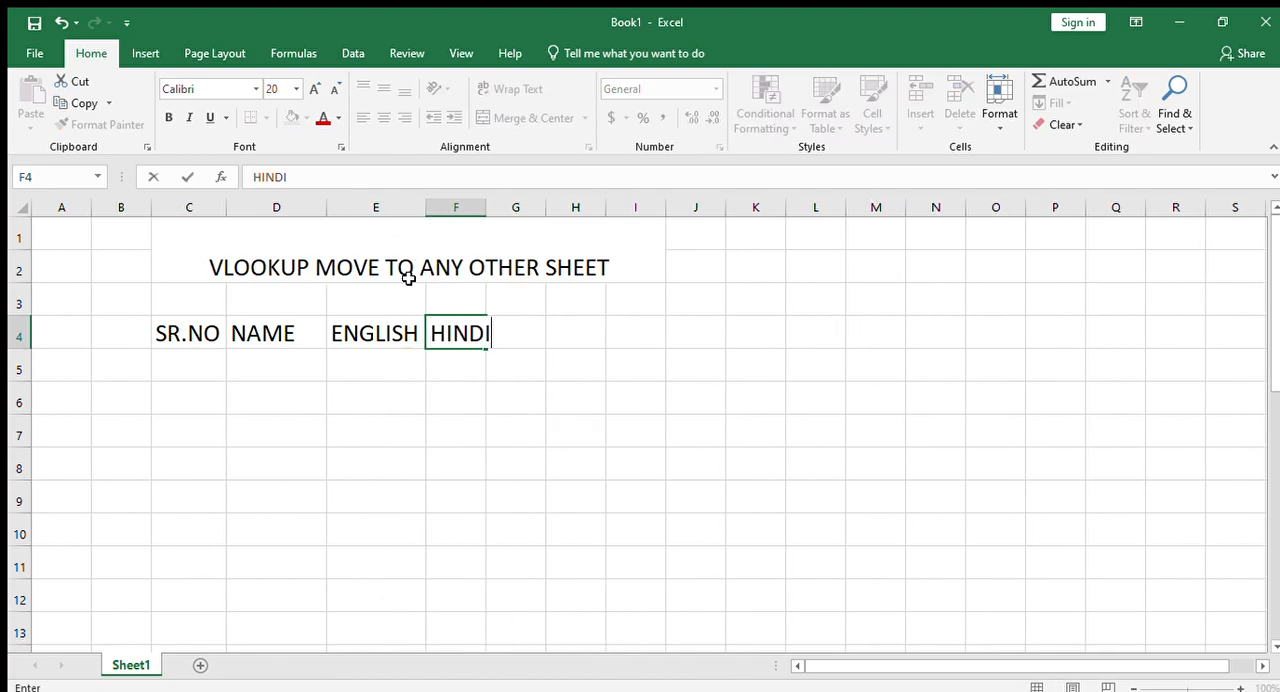
pyautogui.click(494, 211)
pyautogui.doubleClick(490, 211)
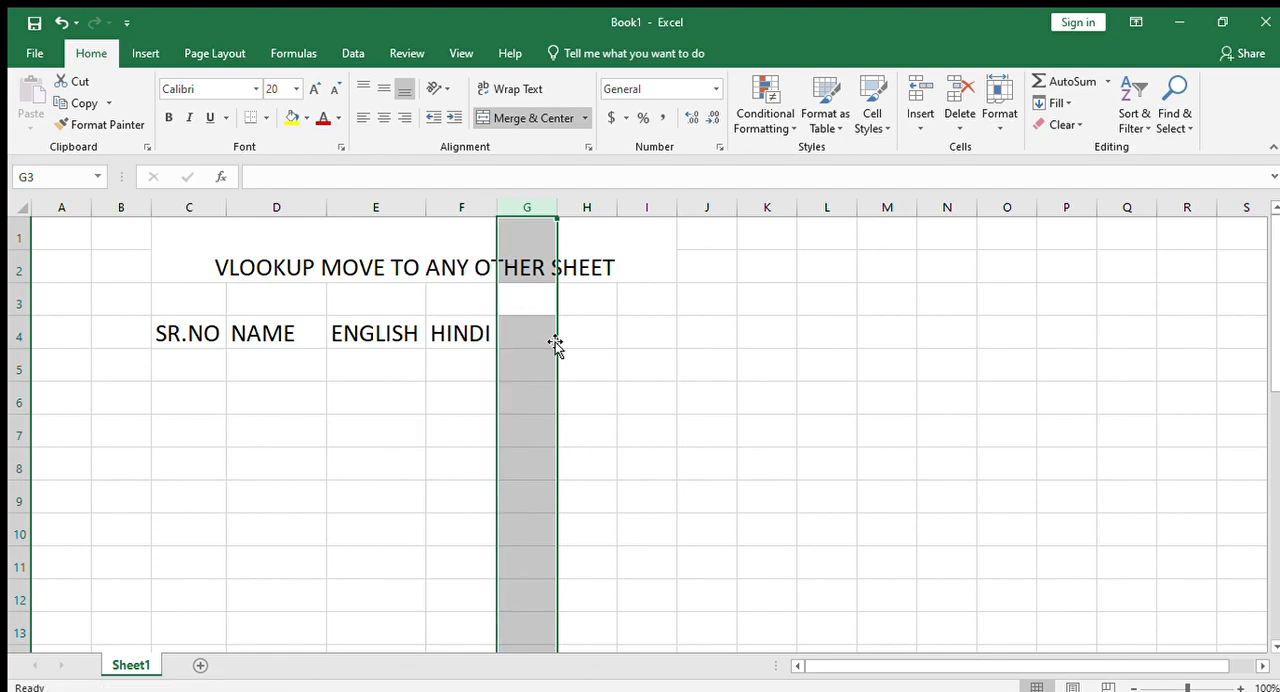
pyautogui.write('MATHS')
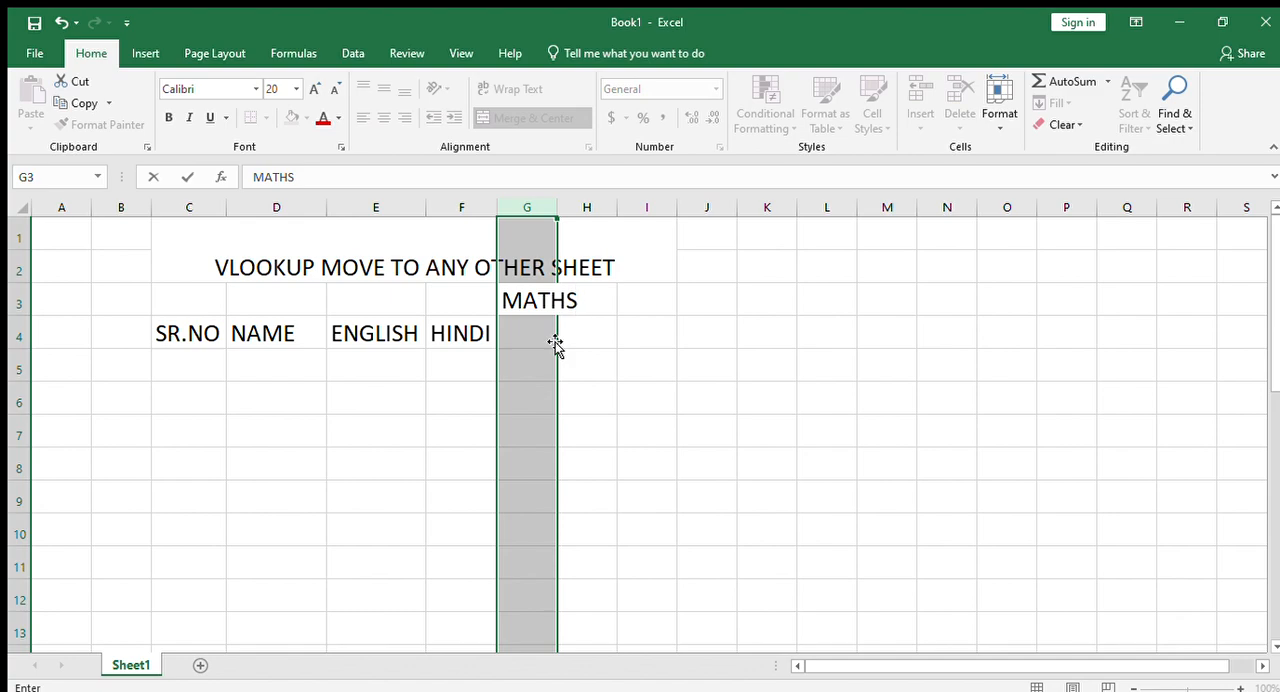
pyautogui.press('BackSpace')
pyautogui.press('BackSpace')
pyautogui.press('BackSpace')
pyautogui.press('BackSpace')
pyautogui.press('BackSpace')
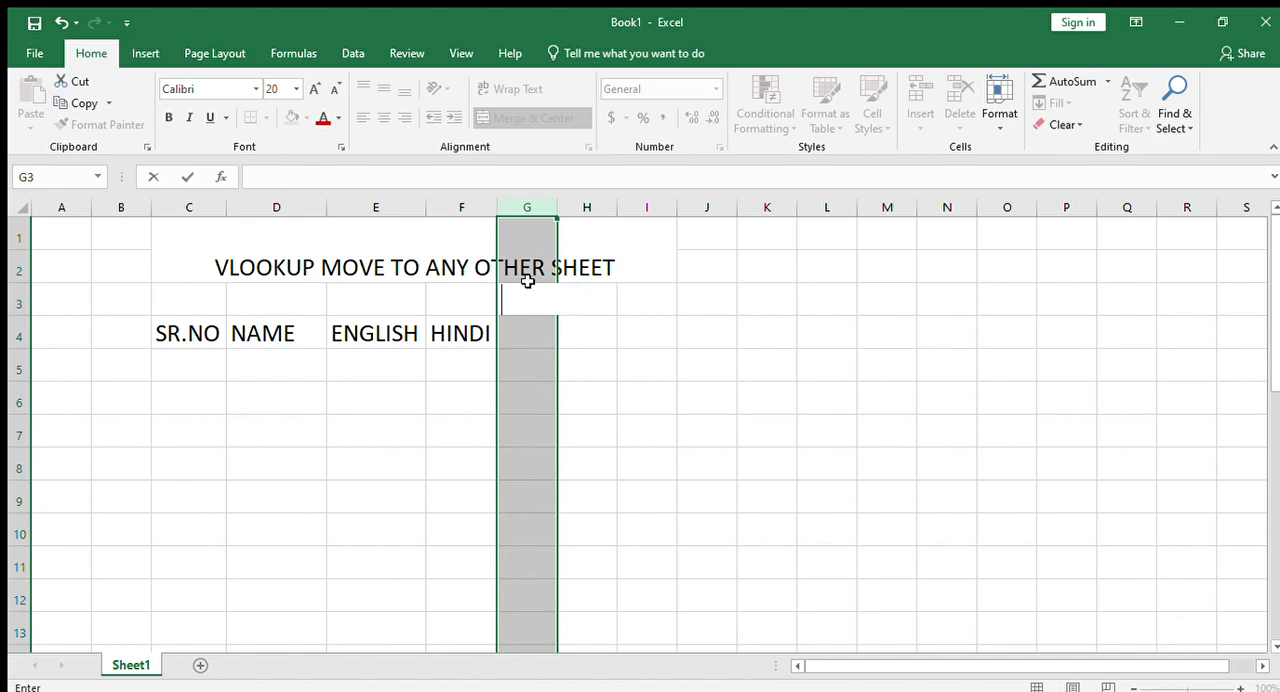
pyautogui.click(566, 208)
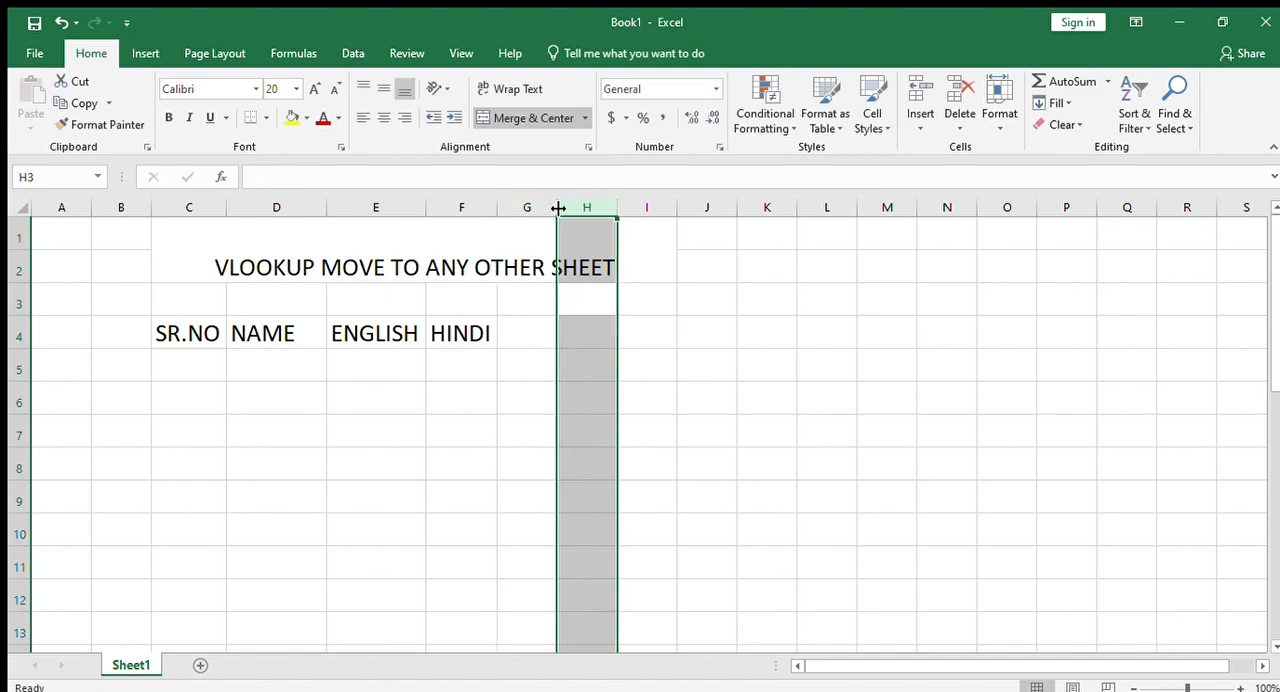
# - Widen columns G and H and enter the headers MATHS in G4 and TOTAL in H4
pyautogui.moveTo(560, 208); pyautogui.dragTo(593, 208)
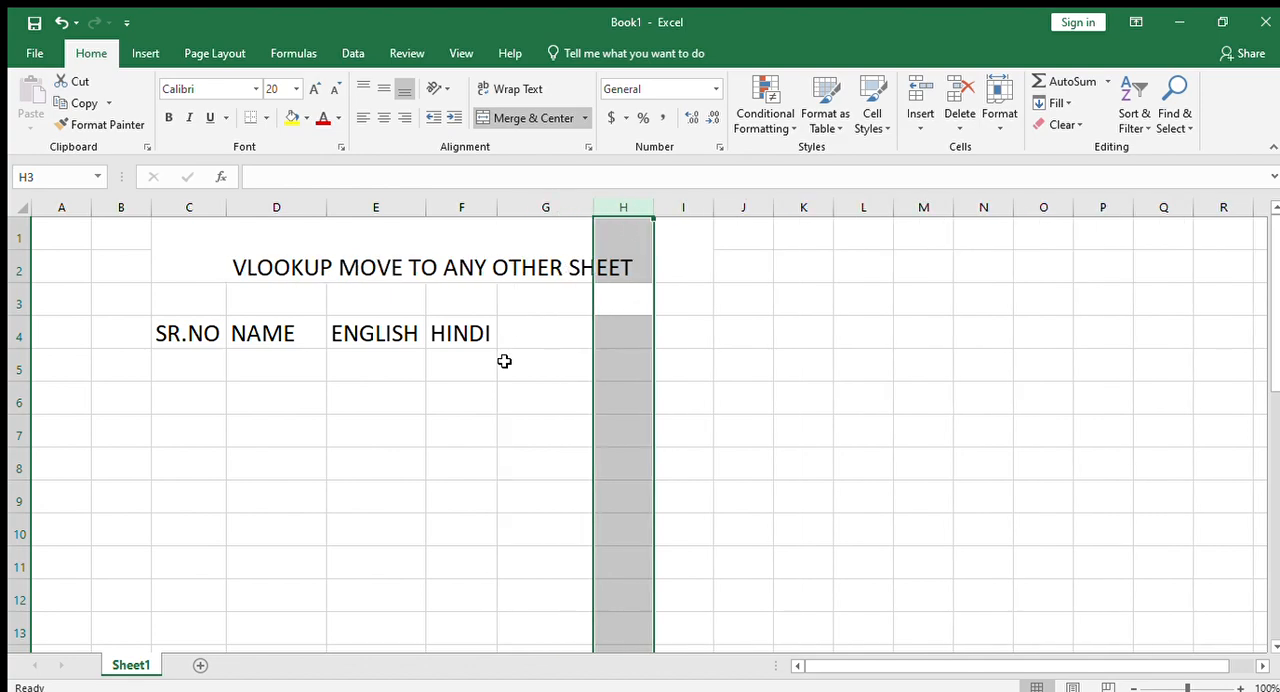
pyautogui.click(527, 332)
pyautogui.write('MATHS')
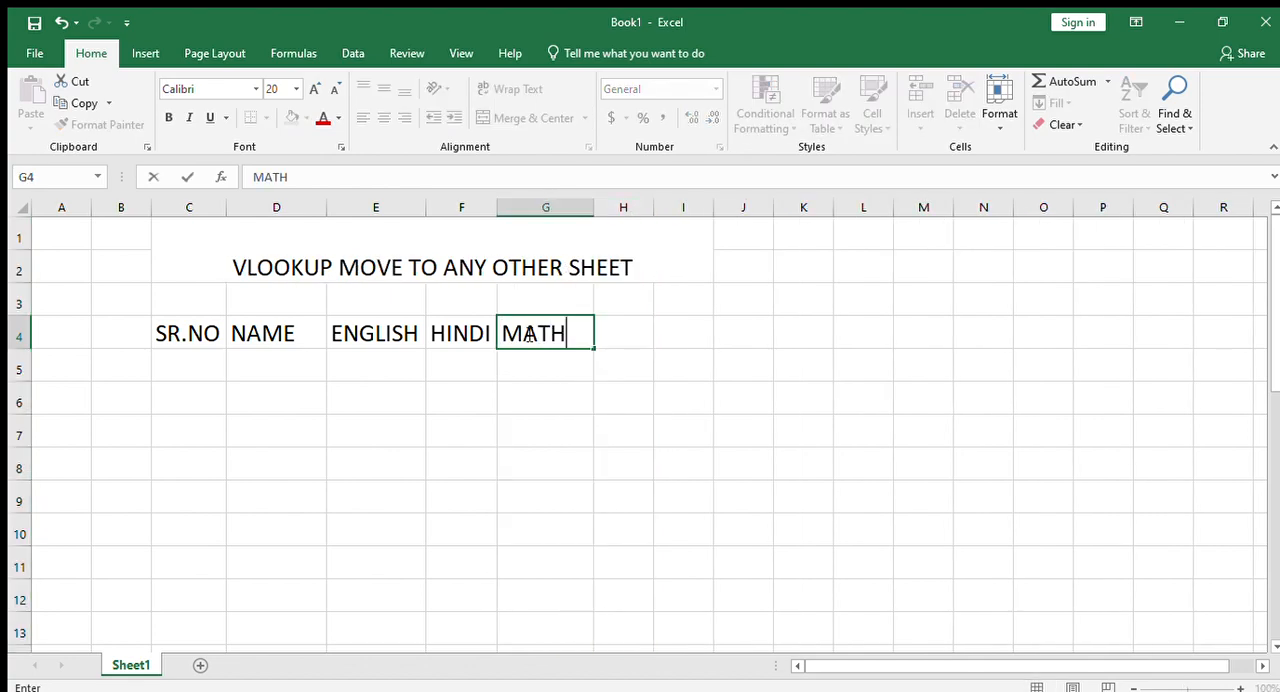
pyautogui.click(620, 331)
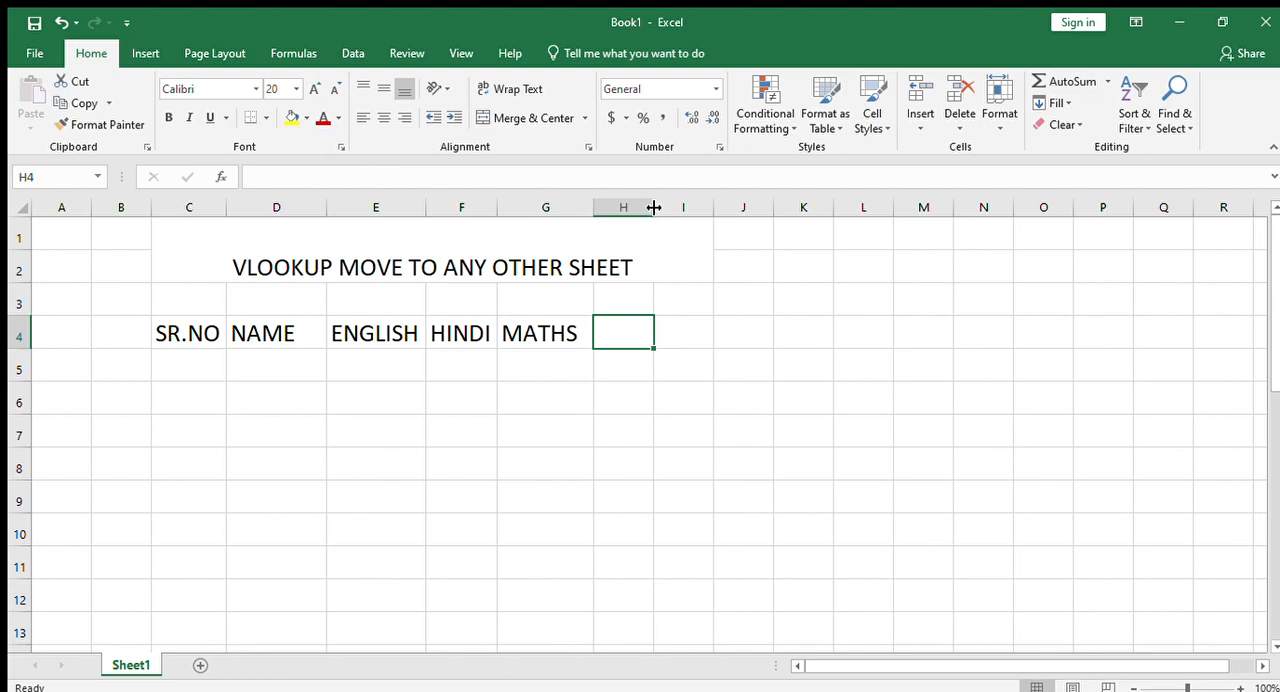
pyautogui.moveTo(654, 207); pyautogui.dragTo(685, 218)
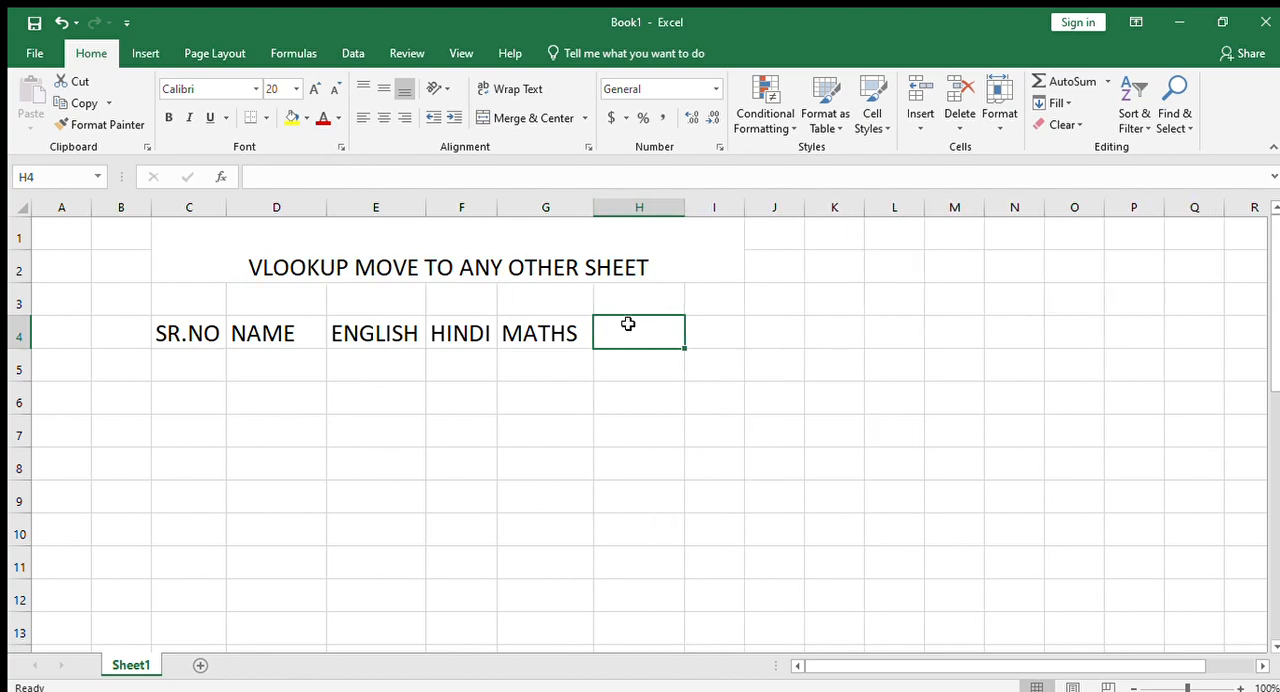
pyautogui.write('TOTA')
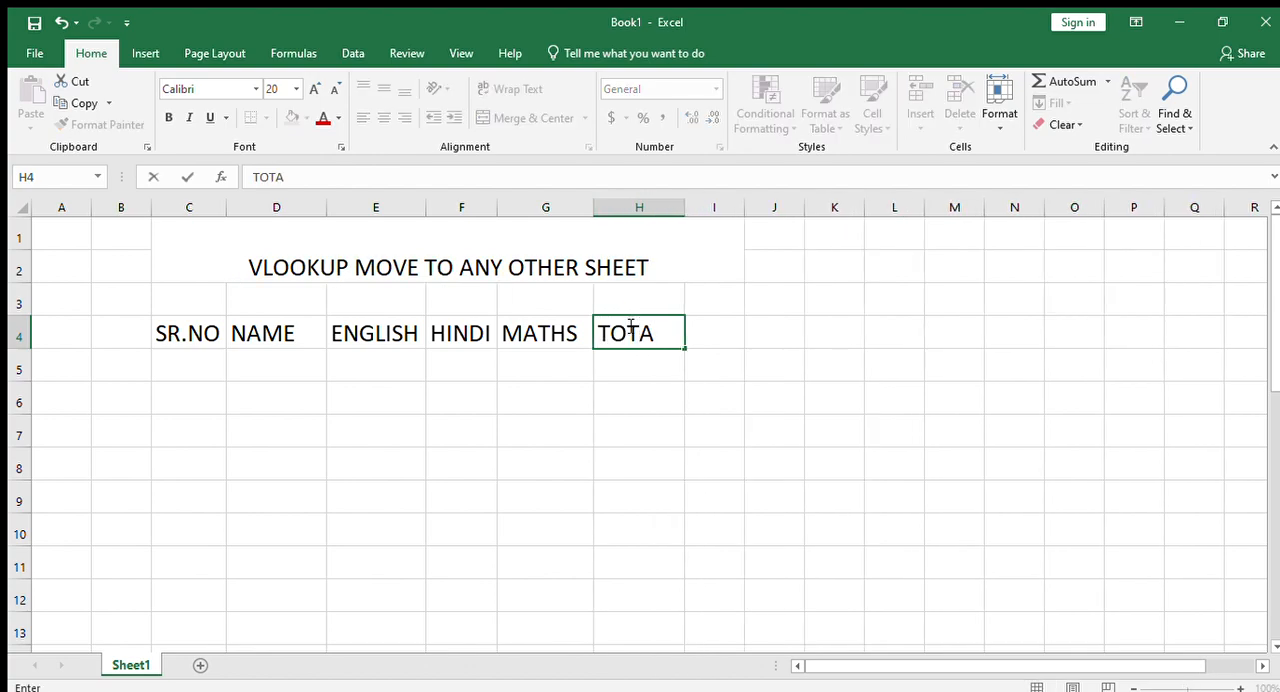
pyautogui.click(609, 417)
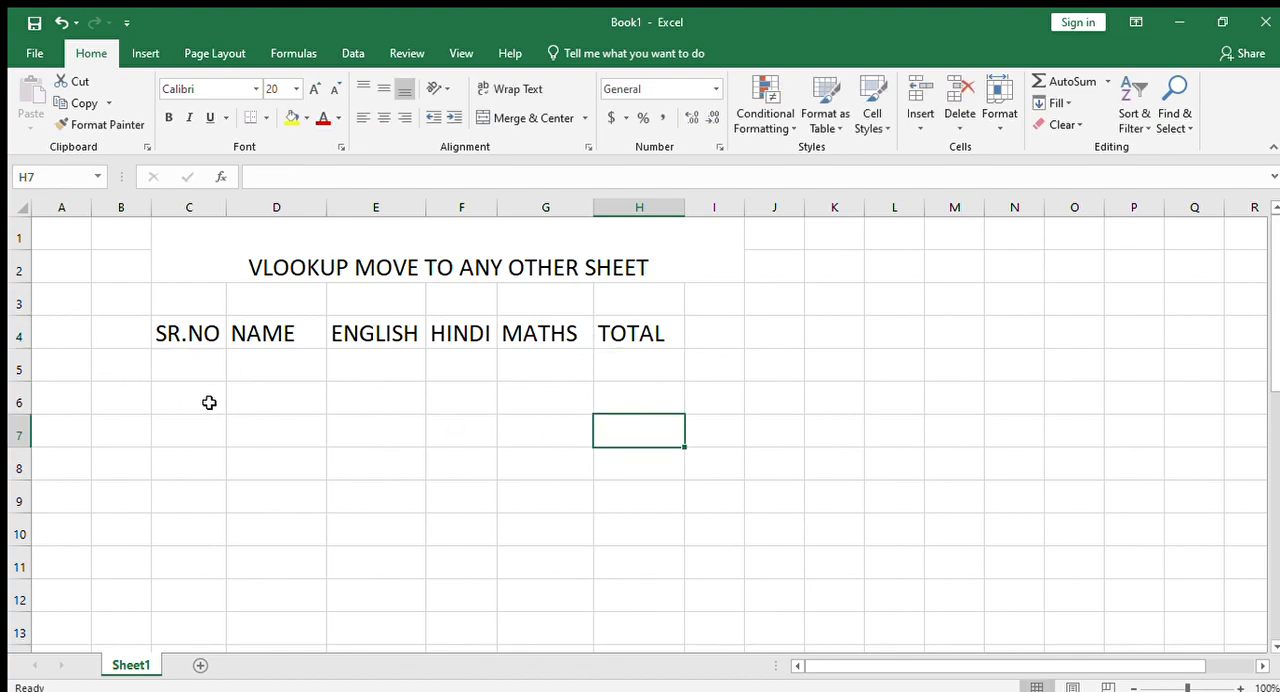
# - Fill the SR.NO column with the serial numbers 1 to 5 in C5:C9
pyautogui.click(193, 360)
pyautogui.write('1')
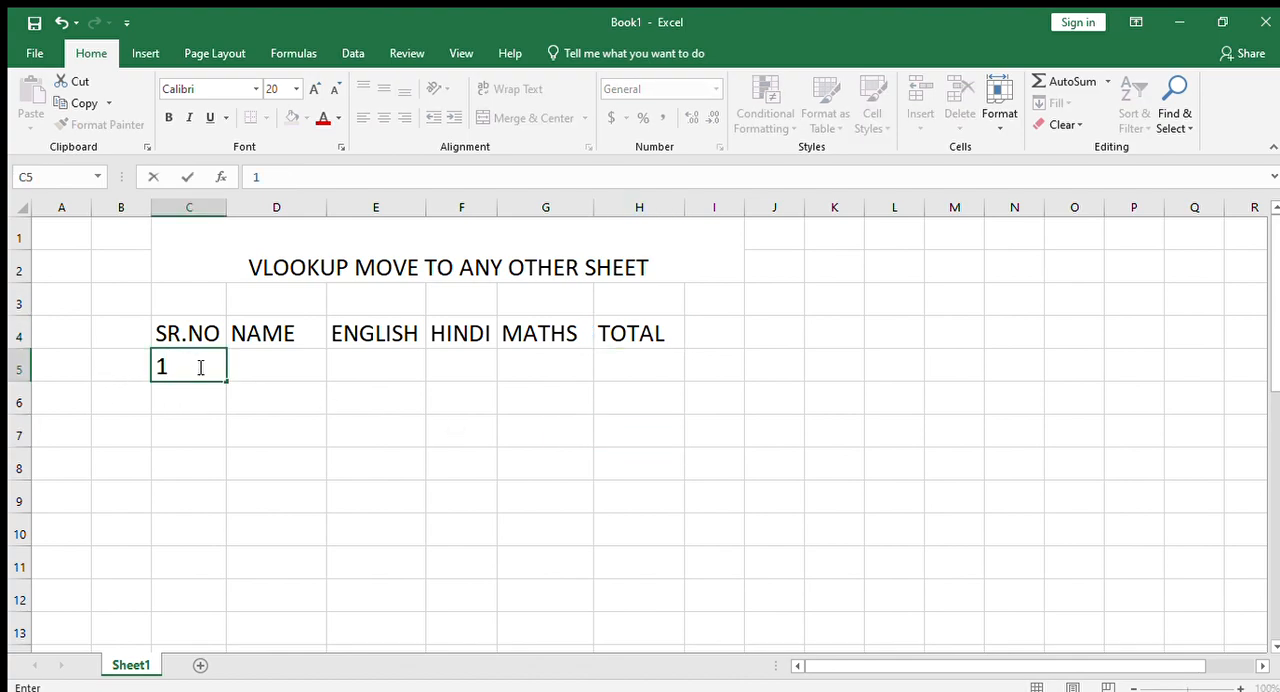
pyautogui.moveTo(225, 379); pyautogui.dragTo(237, 505)
# - Fill the NAME column in D5:D9 with the five students' first names
pyautogui.click(266, 360)
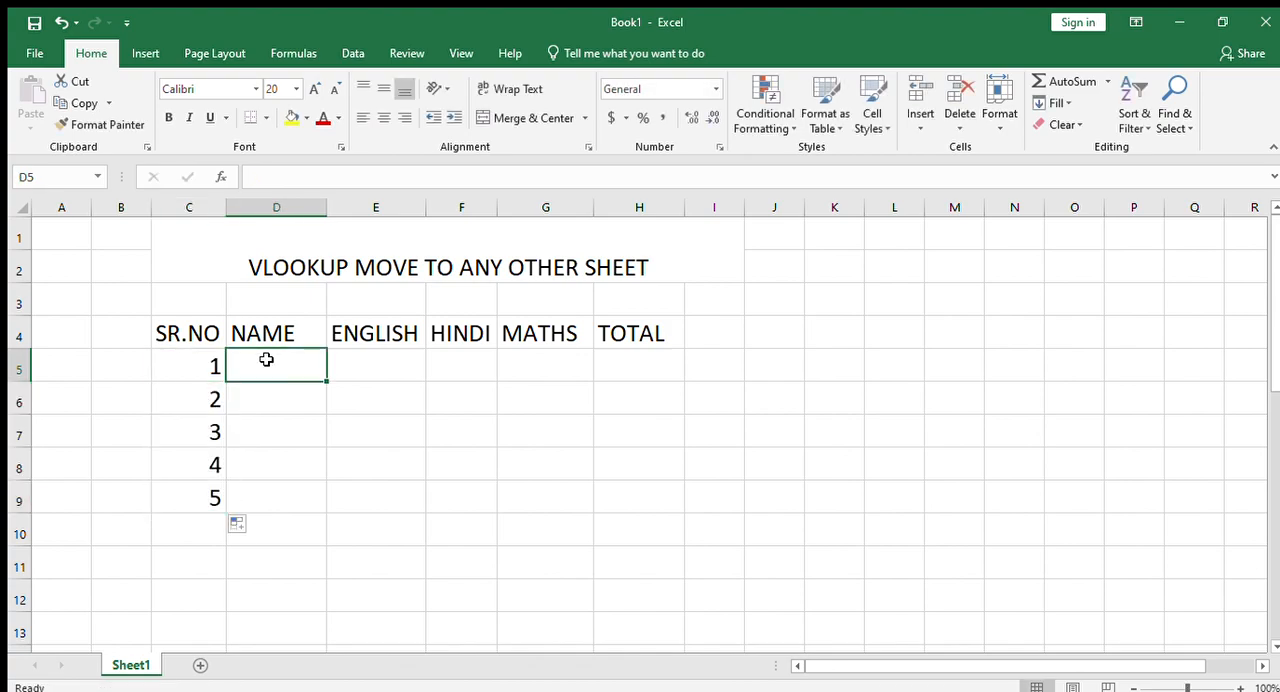
pyautogui.write('RAHUL')
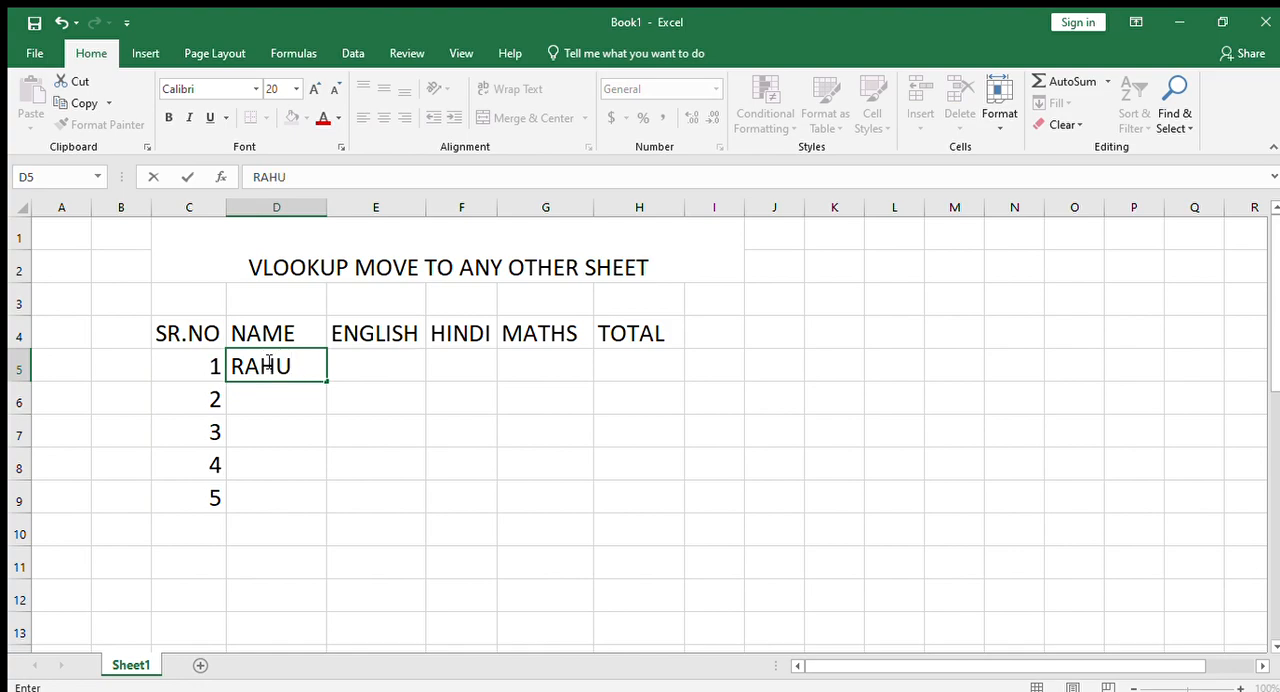
pyautogui.press('Return')
pyautogui.write('AJIT')
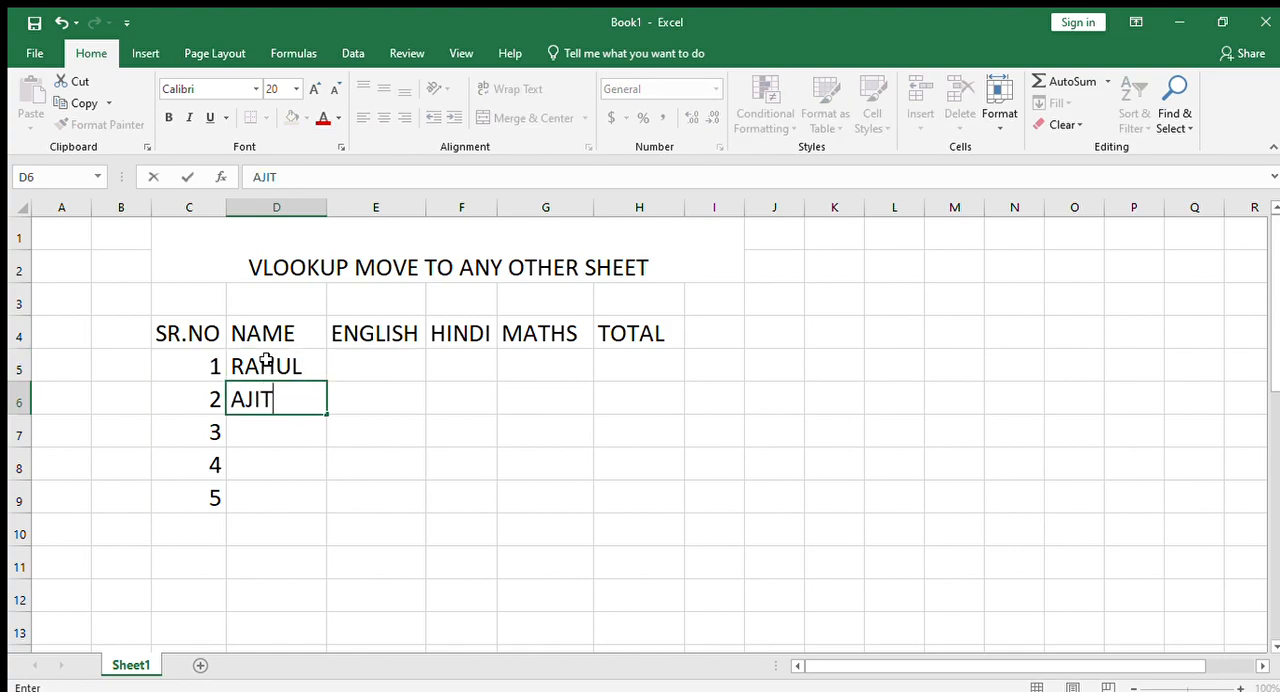
pyautogui.press('Return')
pyautogui.write('VIRAJ')
pyautogui.press('Return')
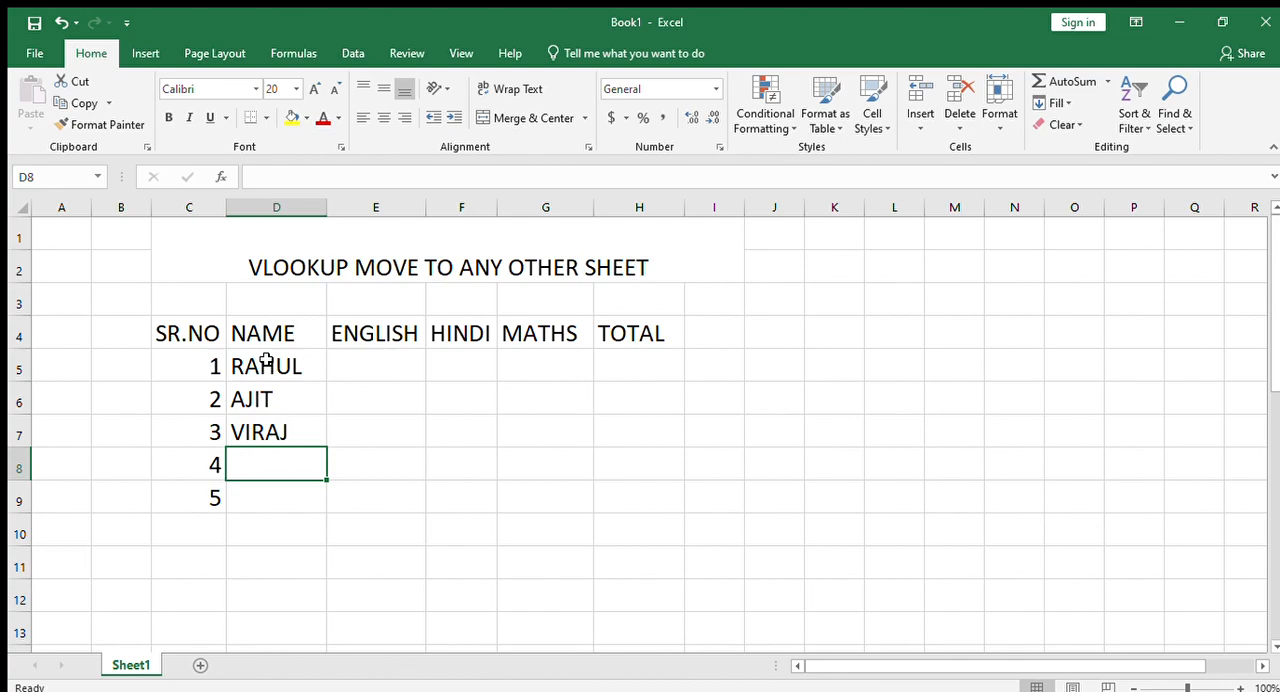
pyautogui.write('POOJA')
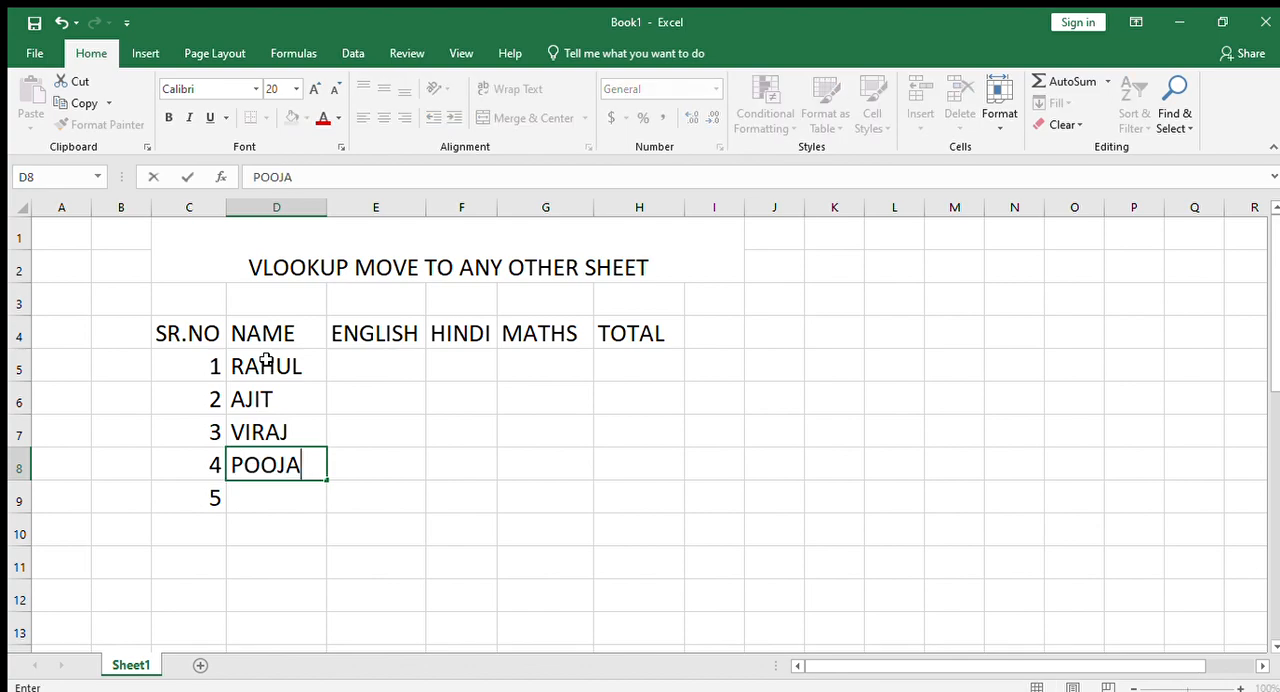
pyautogui.press('Return')
pyautogui.write('GUDIYA')
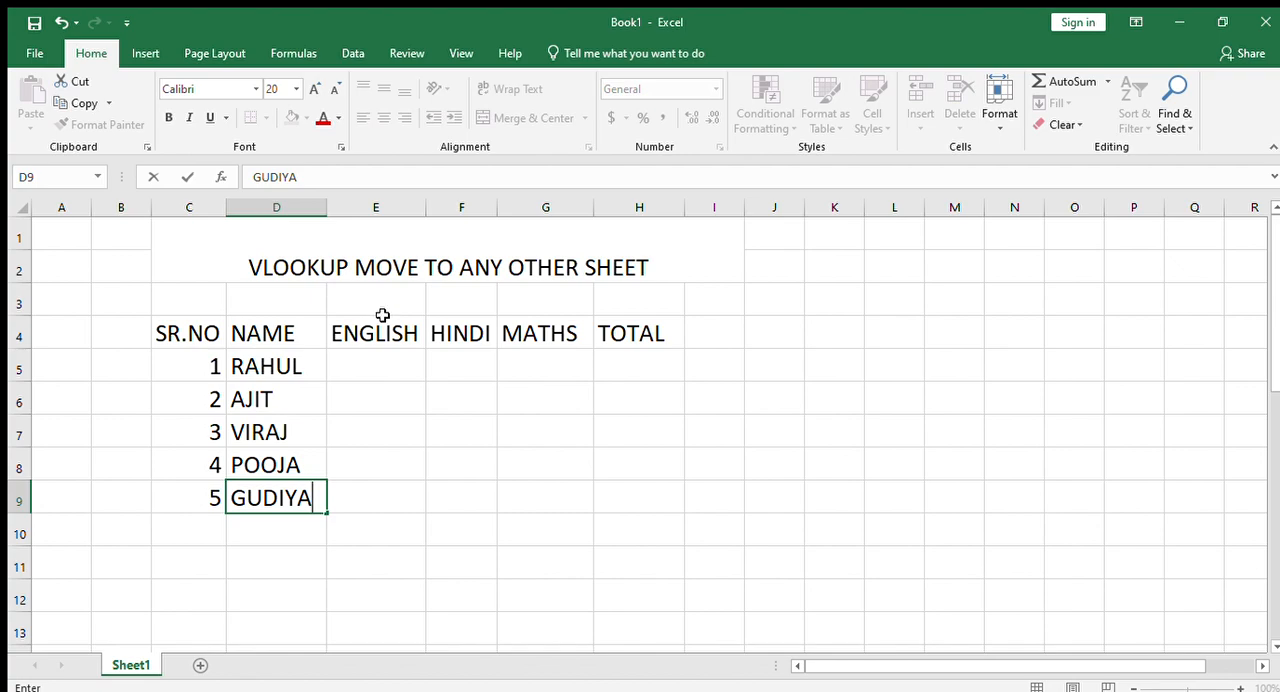
# - Generate random marks with =RANDBETWEEN(34,99) in E5 and fill the formula across the ENGLISH, HINDI and MATHS cells E5:G9
pyautogui.click(383, 369)
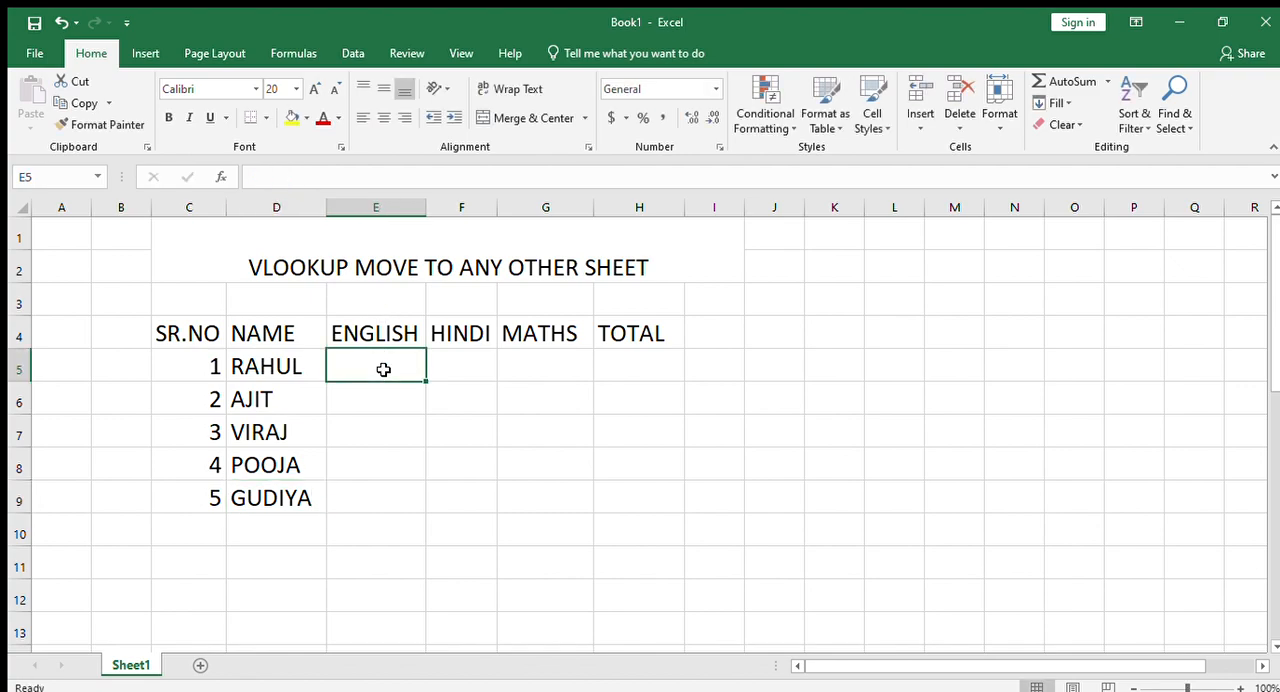
pyautogui.write('=RAND')
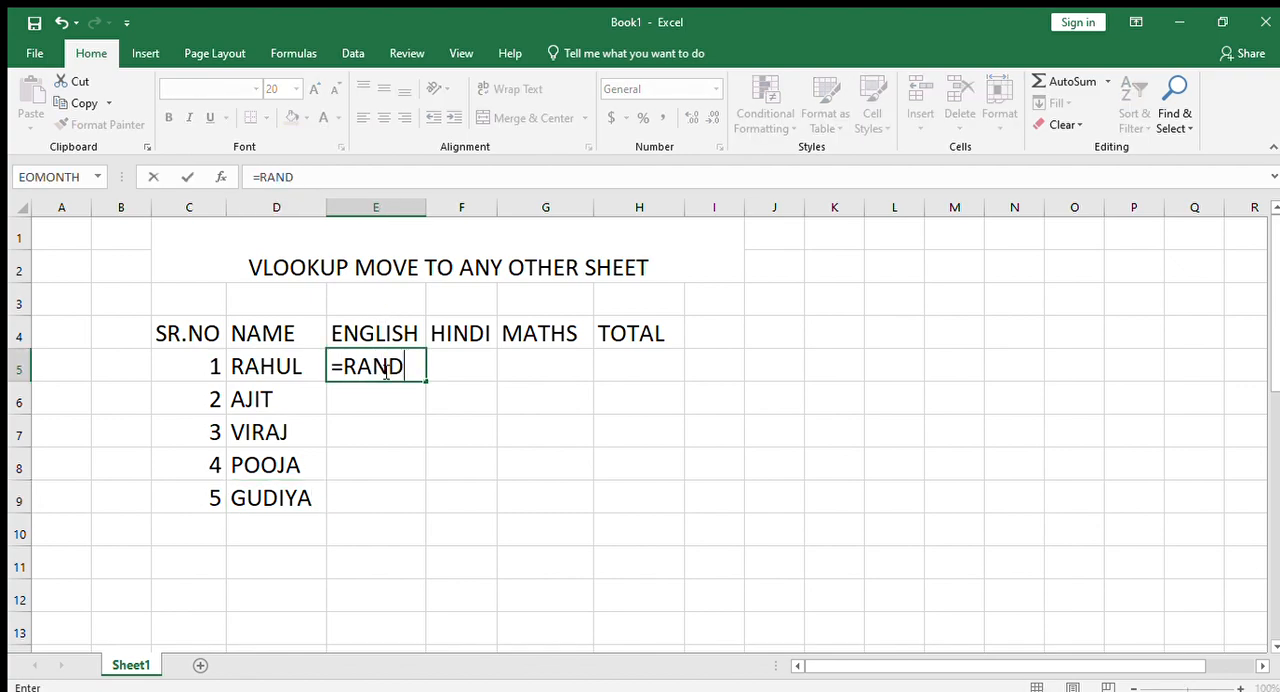
pyautogui.write('BETWEEN(34')
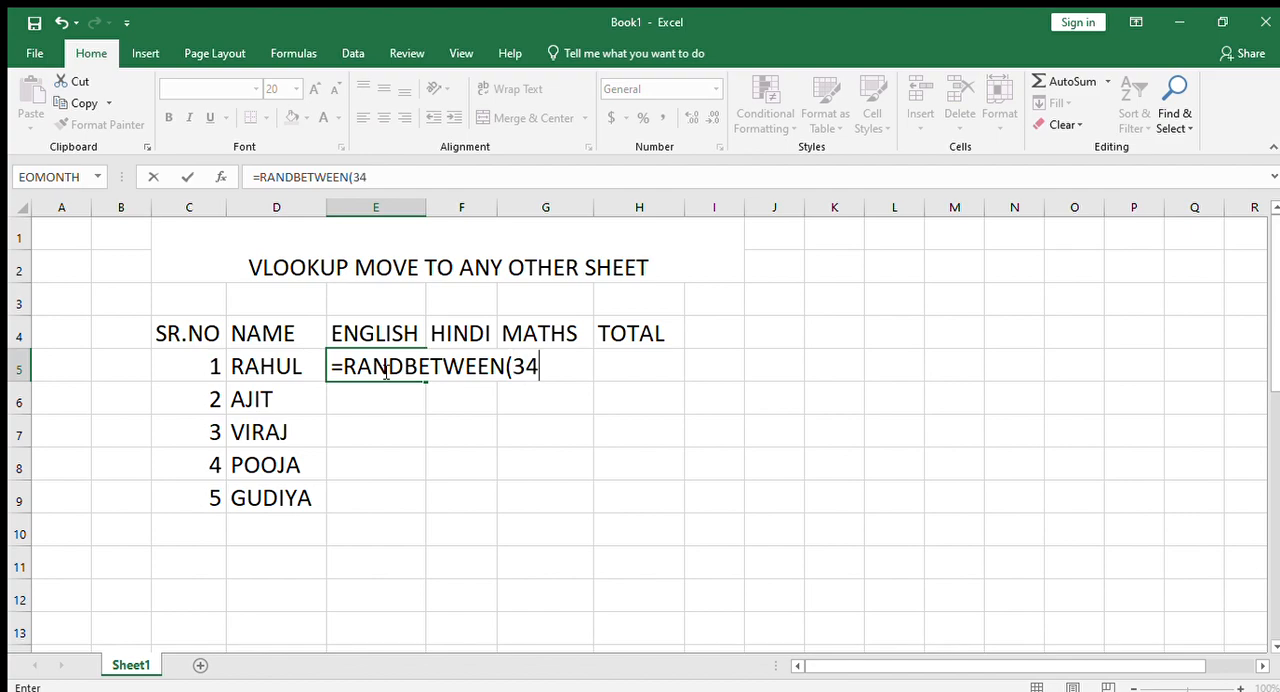
pyautogui.write(',99)')
pyautogui.press('Return')
pyautogui.click(383, 369)
pyautogui.moveTo(425, 382); pyautogui.dragTo(594, 508)
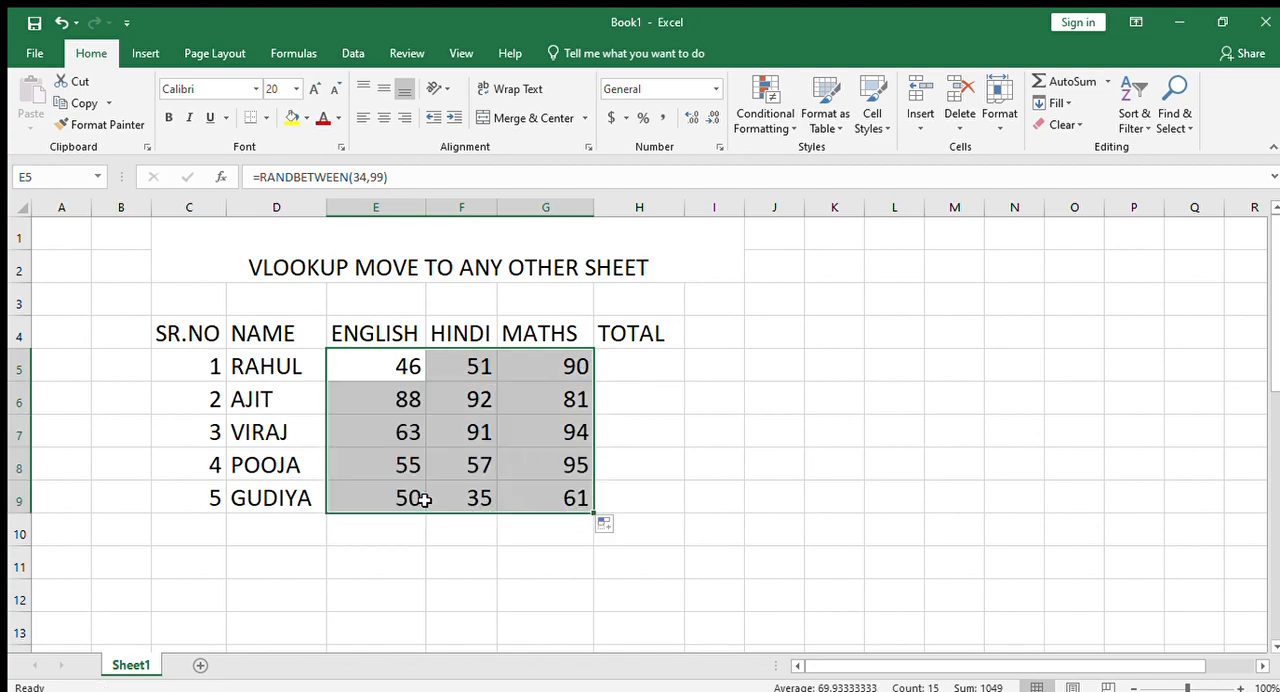
# - Replace the random formulas in E5:G9 with fixed values by pasting the copied marks in place as values only
pyautogui.hotkey('ctrl', 'c')
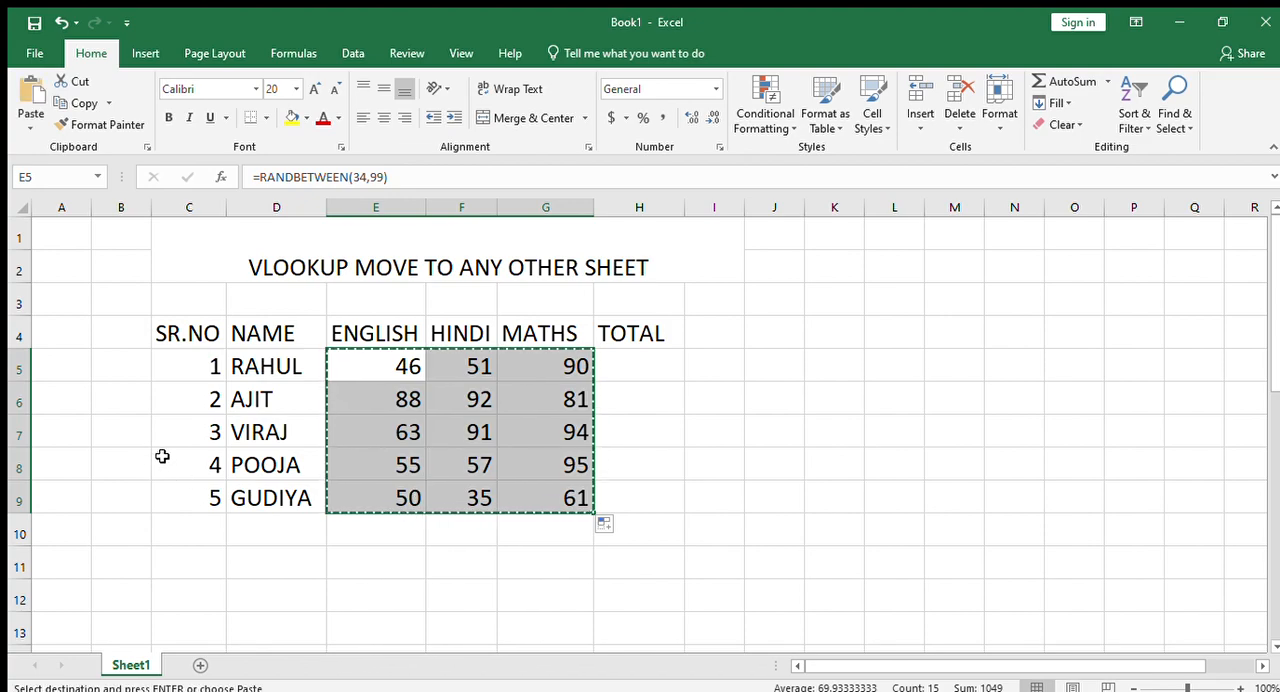
pyautogui.hotkey('ctrl', 'alt', 'v')
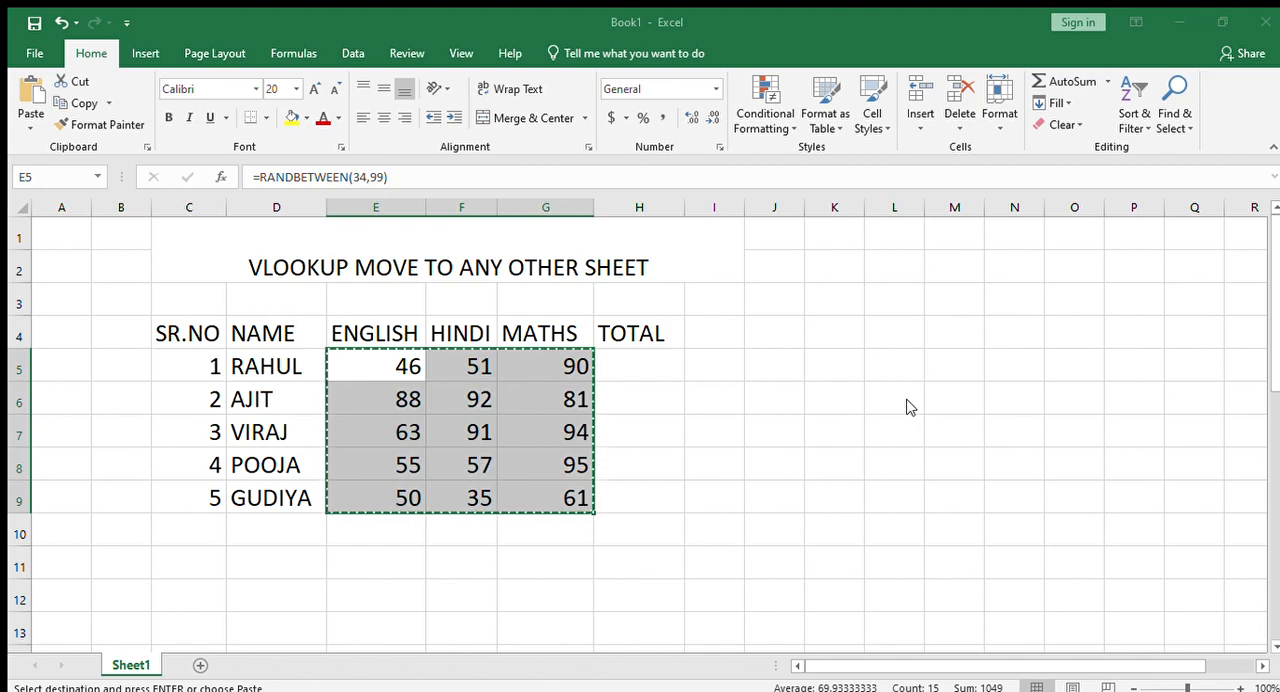
pyautogui.press('Escape')
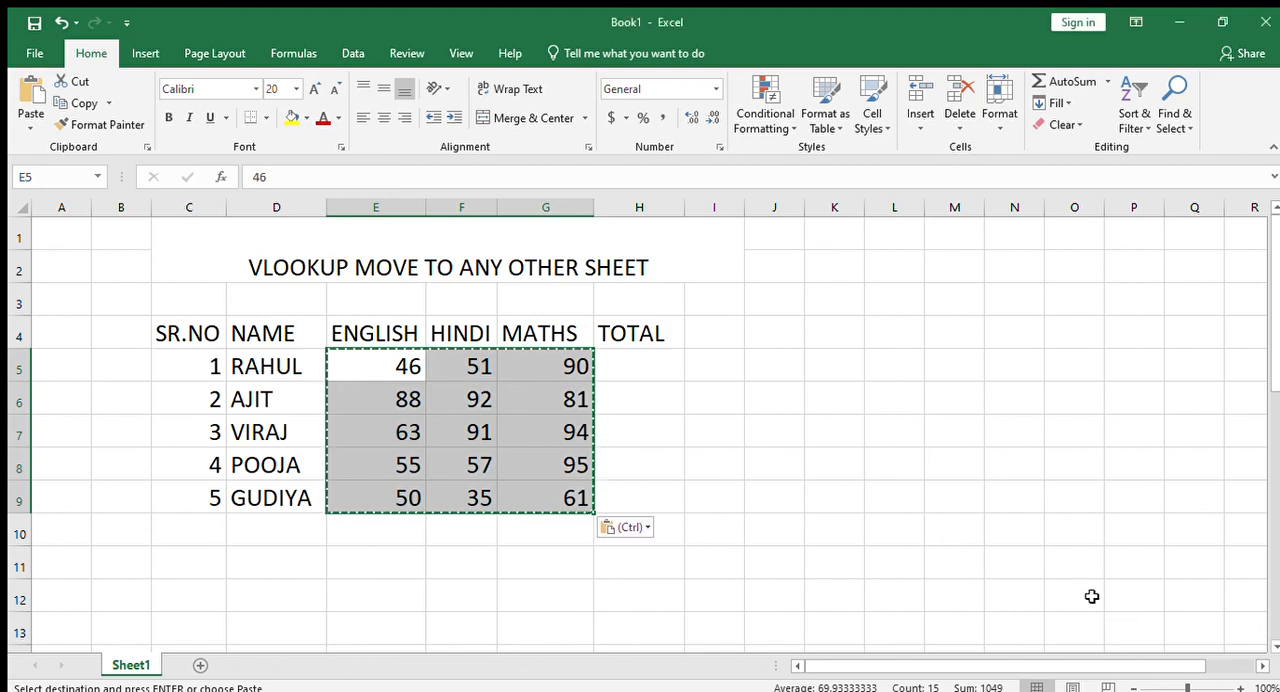
pyautogui.click(649, 363)
pyautogui.press('Escape')
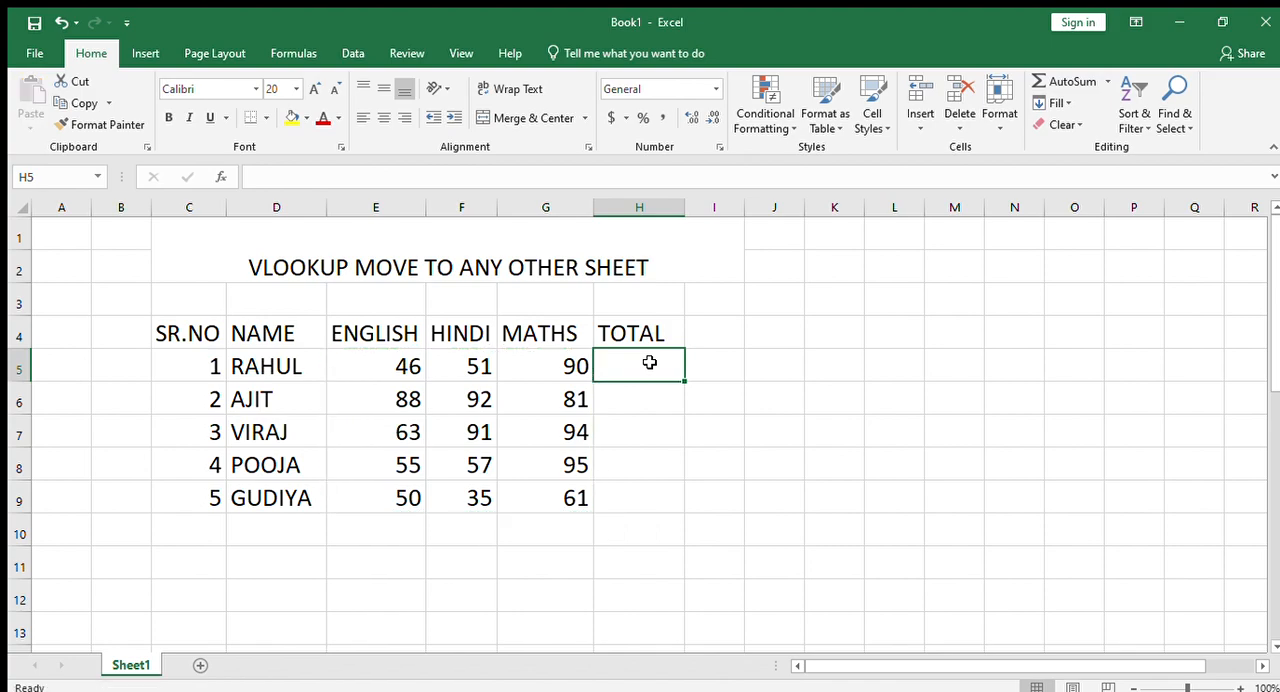
# - Total the first student's marks with =SUM(E5:G5) in H5 and fill the formula down to H9
pyautogui.write('=')
pyautogui.write('SUMA')
pyautogui.press('BackSpace')
pyautogui.moveTo(398, 362); pyautogui.dragTo(567, 386)
pyautogui.moveTo(567, 386); pyautogui.dragTo(558, 372)
pyautogui.moveTo(398, 364); pyautogui.dragTo(569, 363)
pyautogui.write(')')
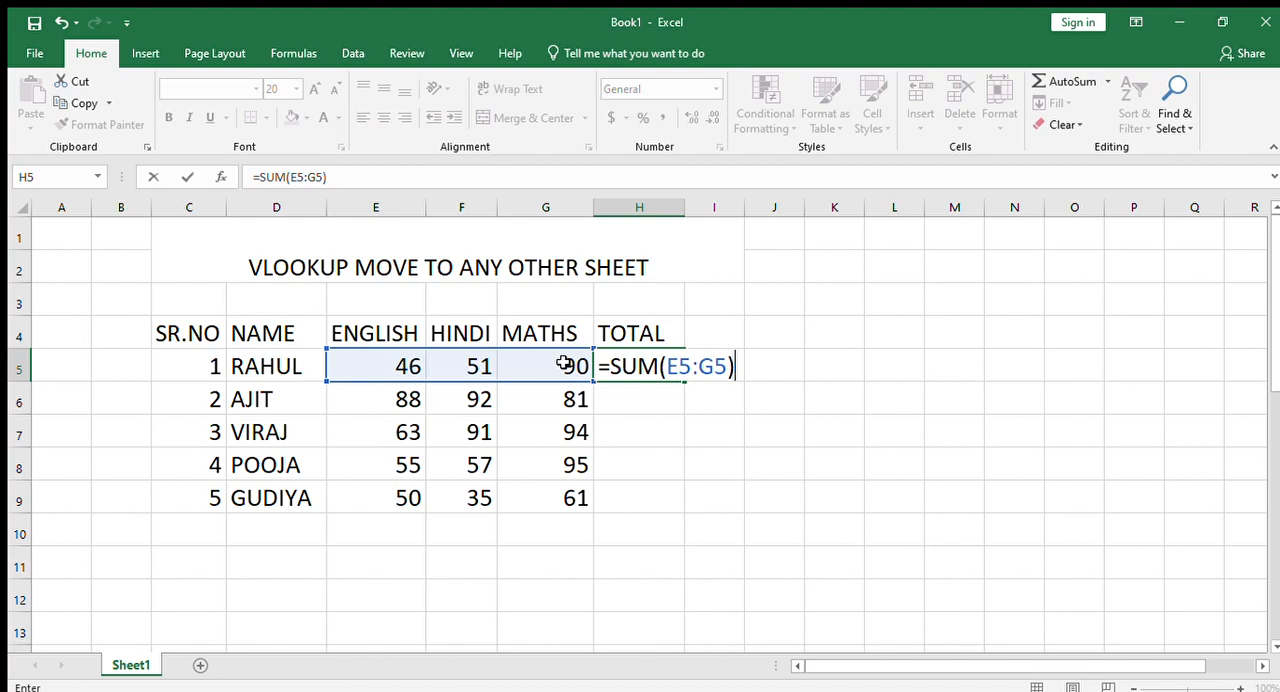
pyautogui.press('Return')
pyautogui.click(668, 372)
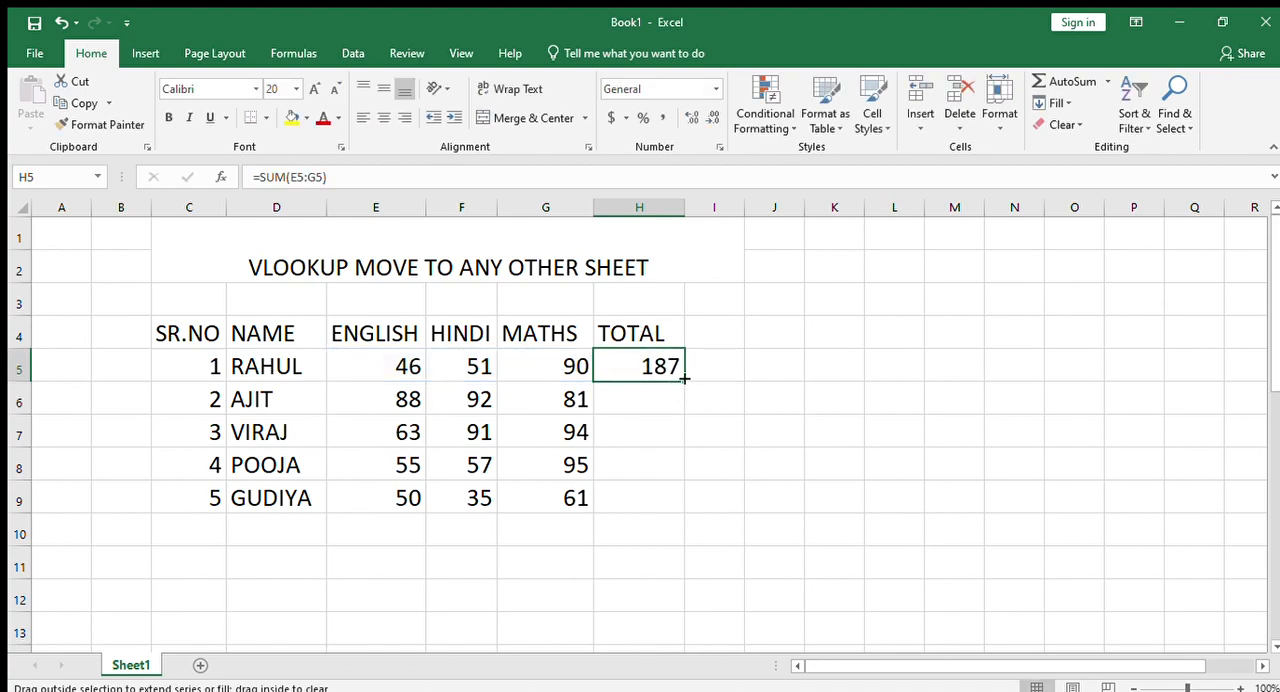
pyautogui.moveTo(684, 380); pyautogui.dragTo(686, 505)
pyautogui.click(668, 584)
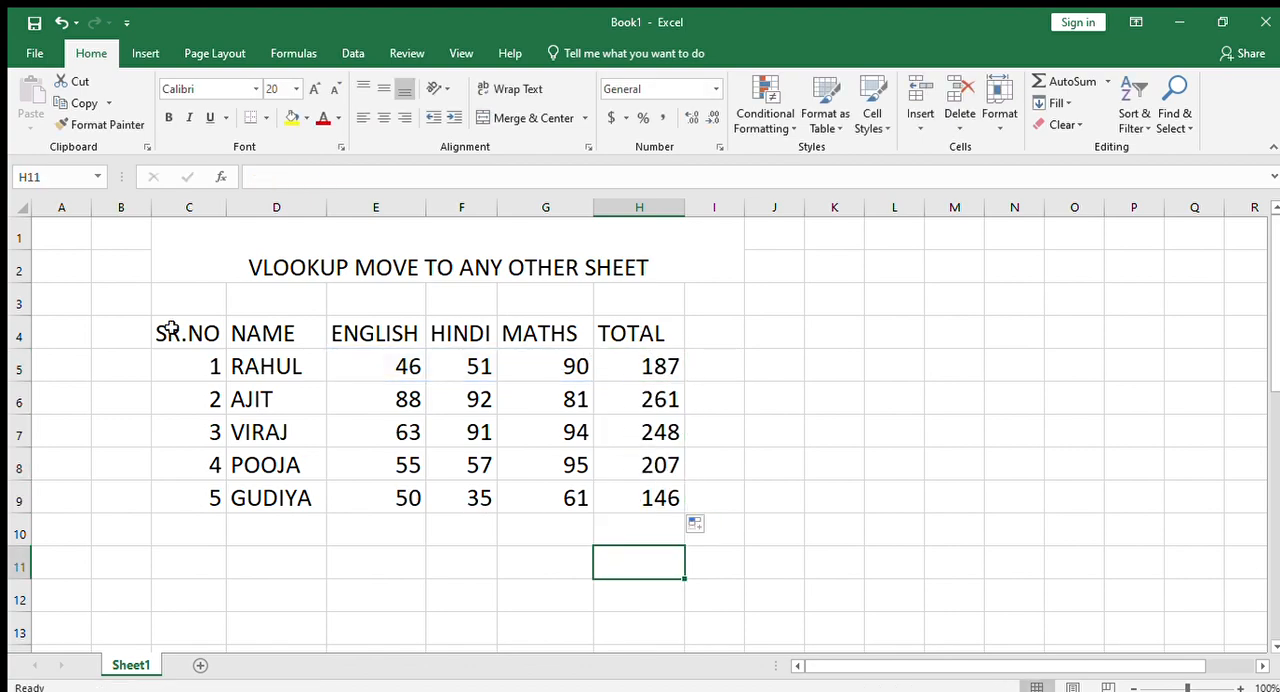
# - Copy the header row C4:H4 from Sheet1 and paste it at D5 of a new worksheet
pyautogui.moveTo(171, 333); pyautogui.dragTo(600, 326)
pyautogui.hotkey('ctrl', 'c')
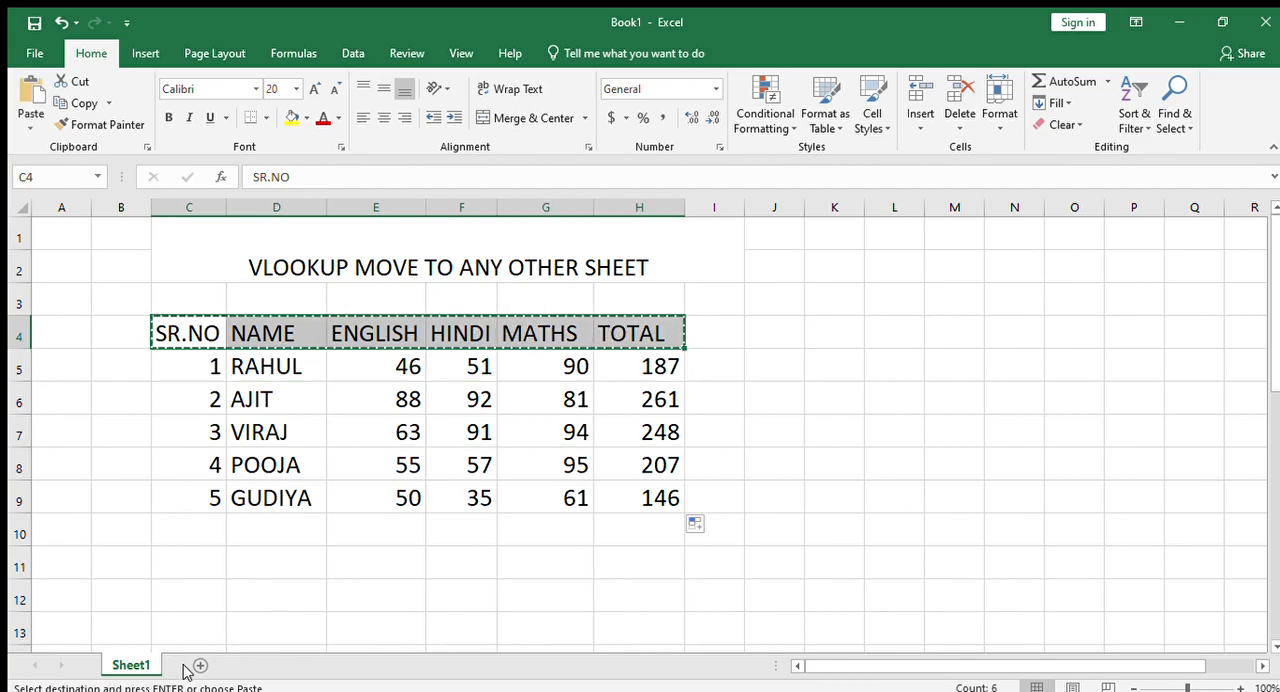
pyautogui.click(200, 665)
pyautogui.click(259, 304)
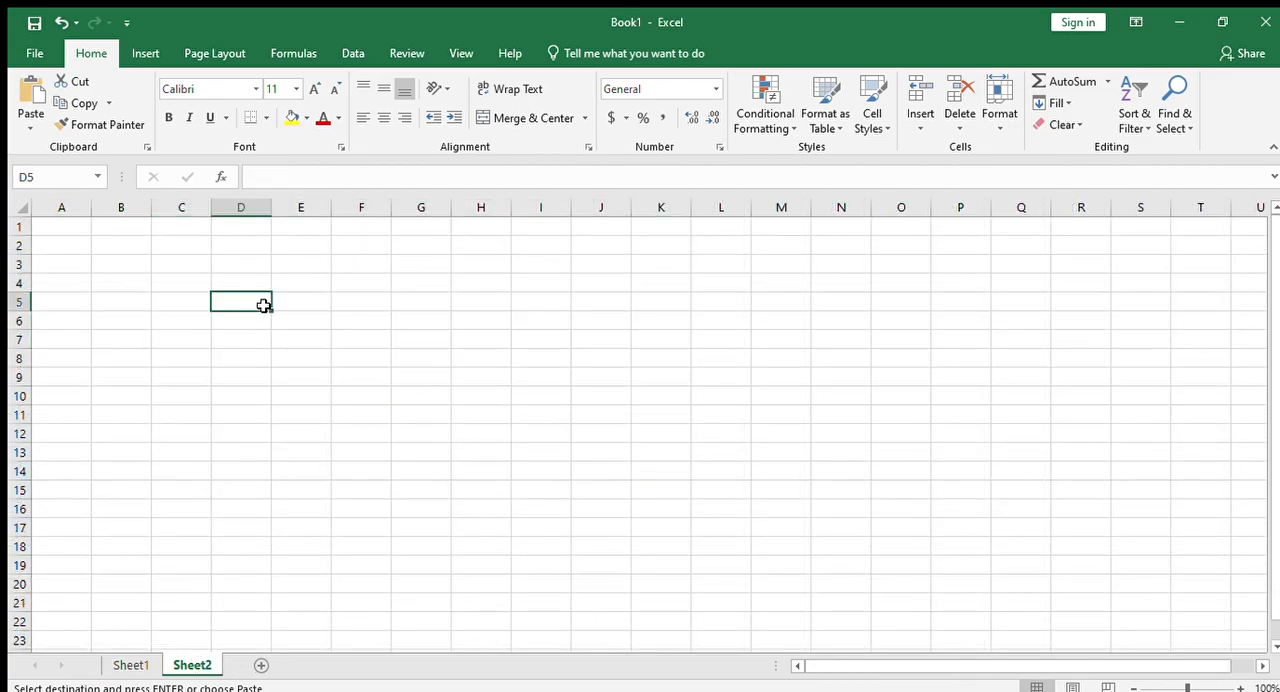
pyautogui.hotkey('ctrl', 'v')
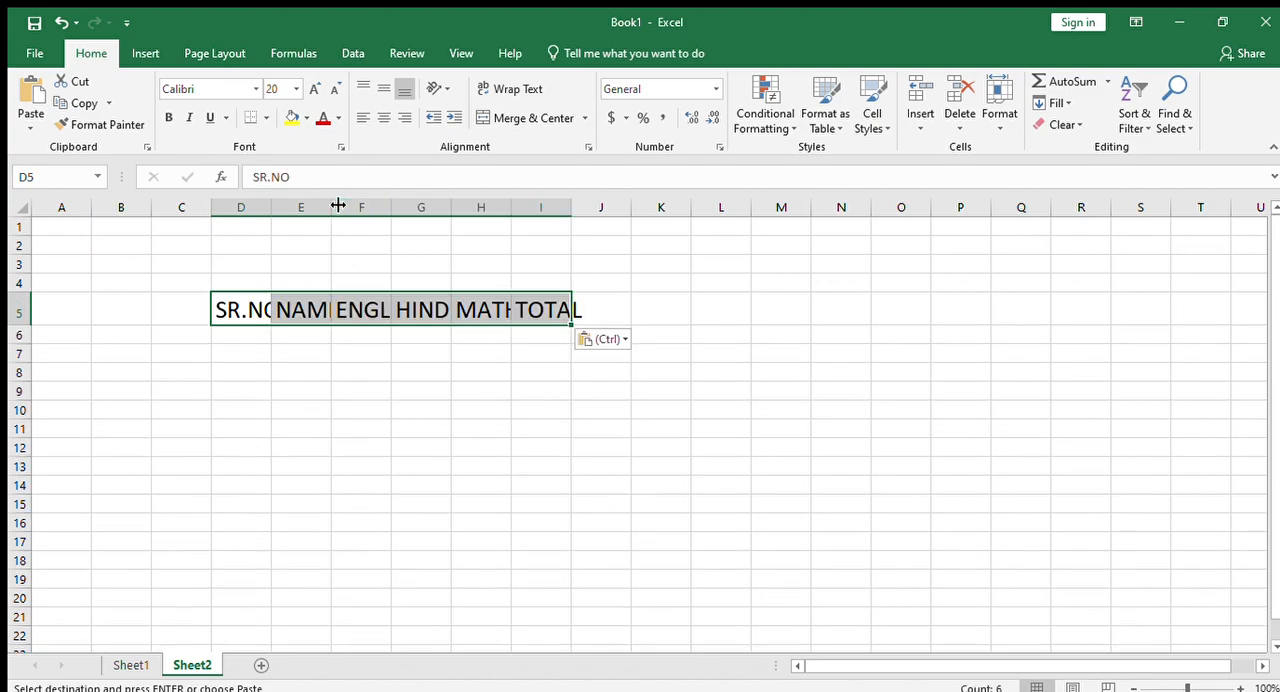
# - AutoFit the widths of columns D to I to the pasted headers in Sheet2
pyautogui.press('alt')
pyautogui.press('h')
pyautogui.press('o')
pyautogui.press('i')
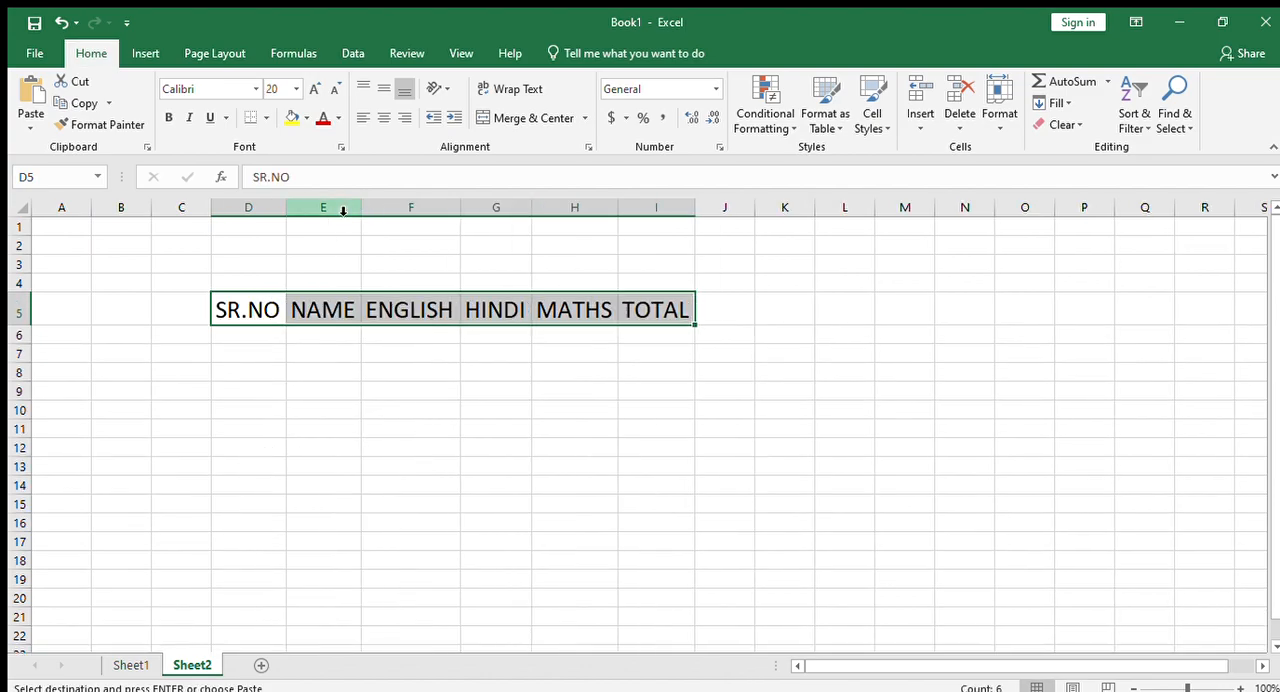
pyautogui.click(253, 415)
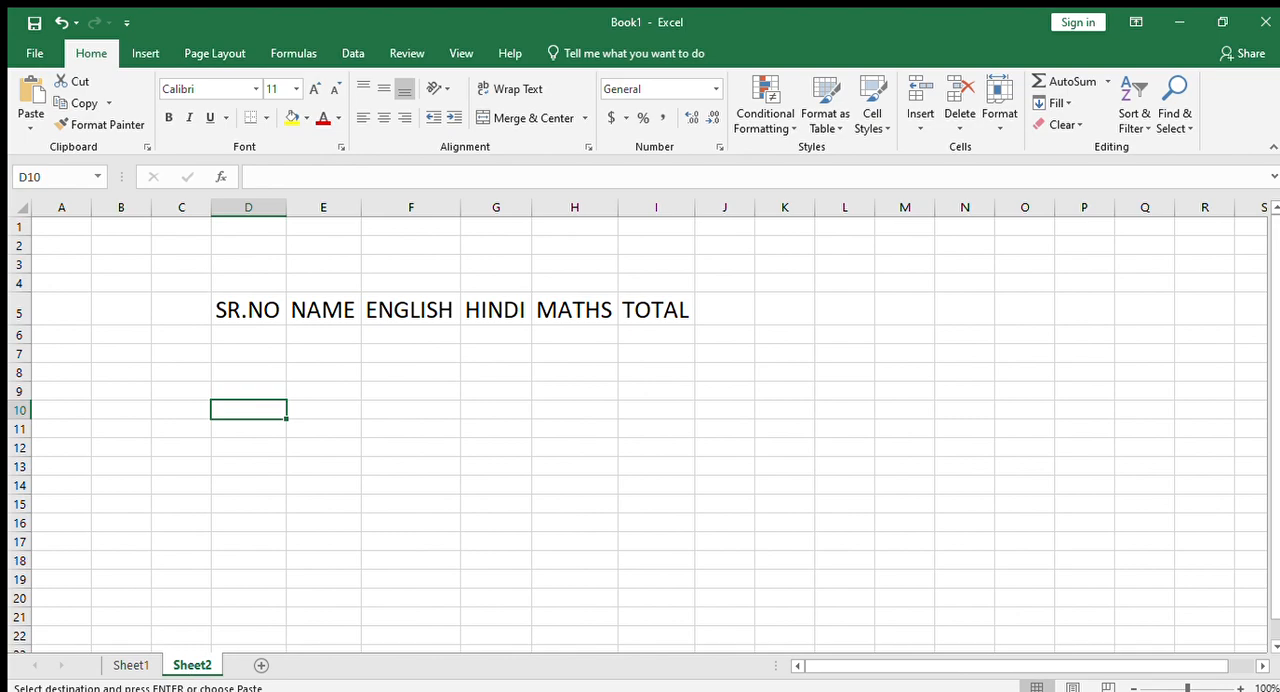
# - Copy the serial numbers, names and subject marks in Sheet1 C5:G9 to Sheet2 starting at D6
pyautogui.click(122, 662)
pyautogui.moveTo(208, 366); pyautogui.dragTo(516, 487)
pyautogui.hotkey('ctrl', 'c')
pyautogui.click(192, 665)
pyautogui.click(256, 332)
pyautogui.hotkey('ctrl', 'v')
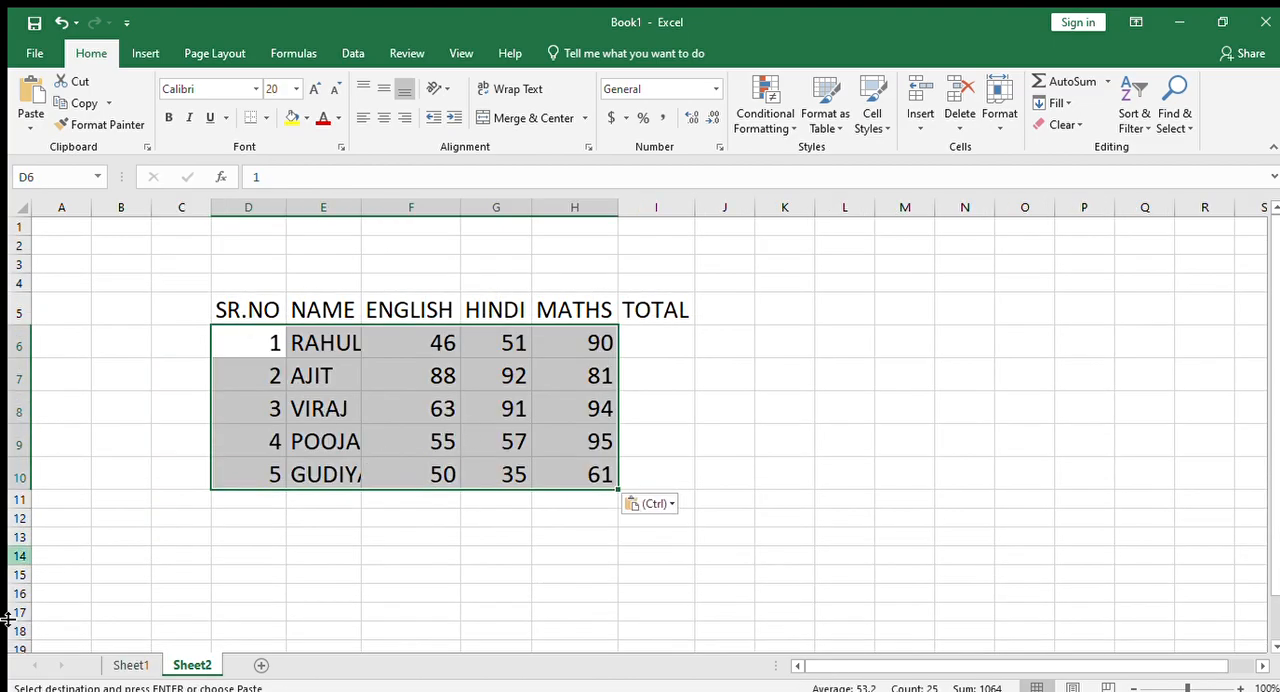
pyautogui.click(687, 337)
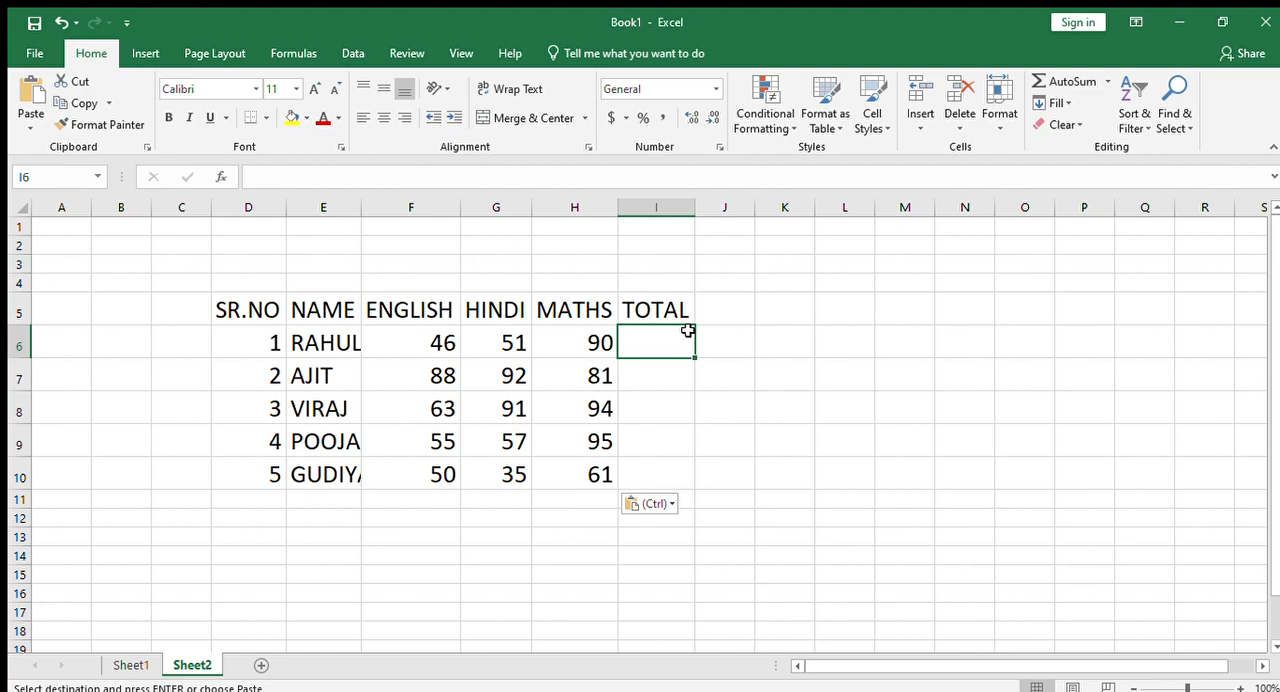
pyautogui.write('=VL')
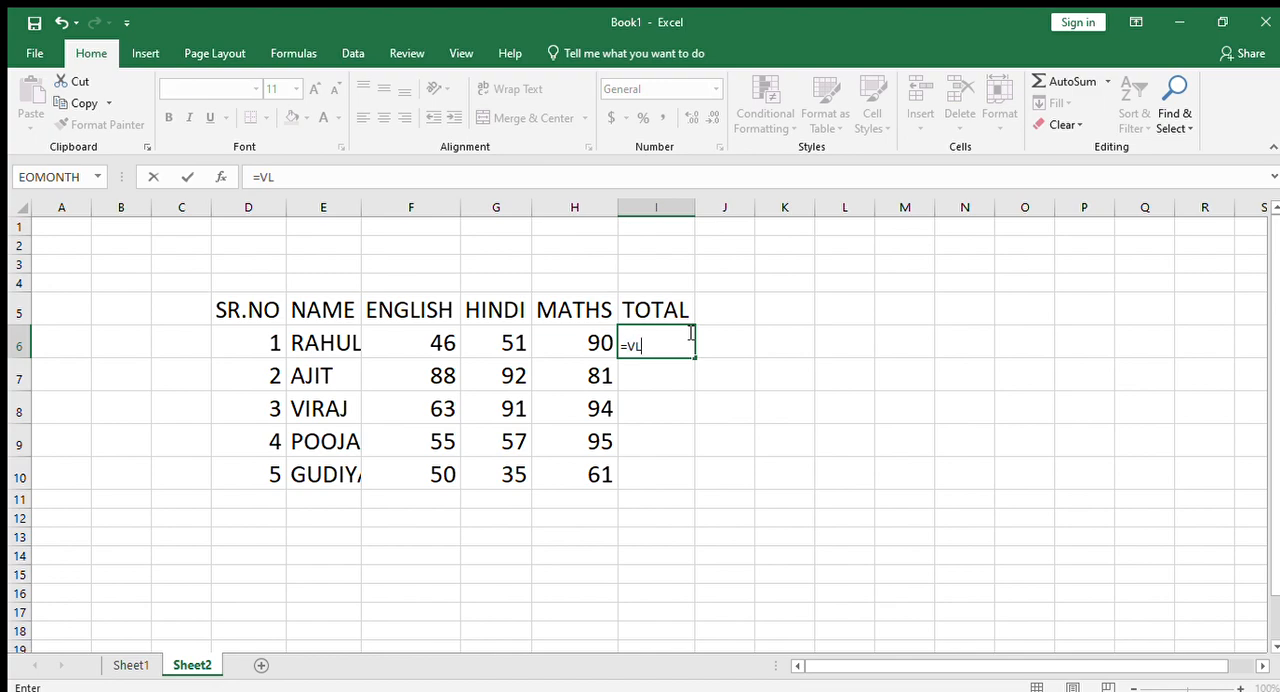
pyautogui.write('OOKUP(')
pyautogui.press('BackSpace')
pyautogui.press('BackSpace')
pyautogui.press('BackSpace')
pyautogui.press('BackSpace')
pyautogui.press('BackSpace')
pyautogui.press('BackSpace')
pyautogui.press('Escape')
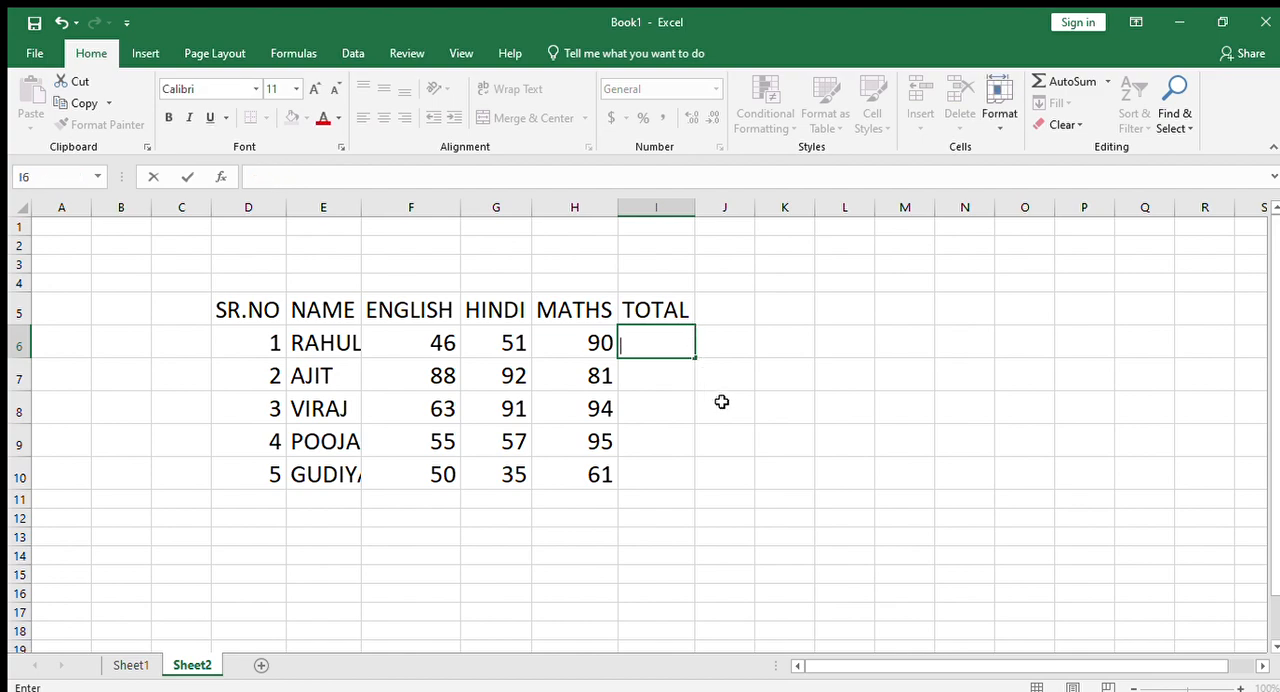
# - Set the font size of the first TOTAL cell, I6 in Sheet2, to 18
pyautogui.click(289, 84)
pyautogui.write('18')
pyautogui.press('Return')
# - Start a VLOOKUP formula in I6 of Sheet2 with D6 as the lookup value
pyautogui.write('=VLO')
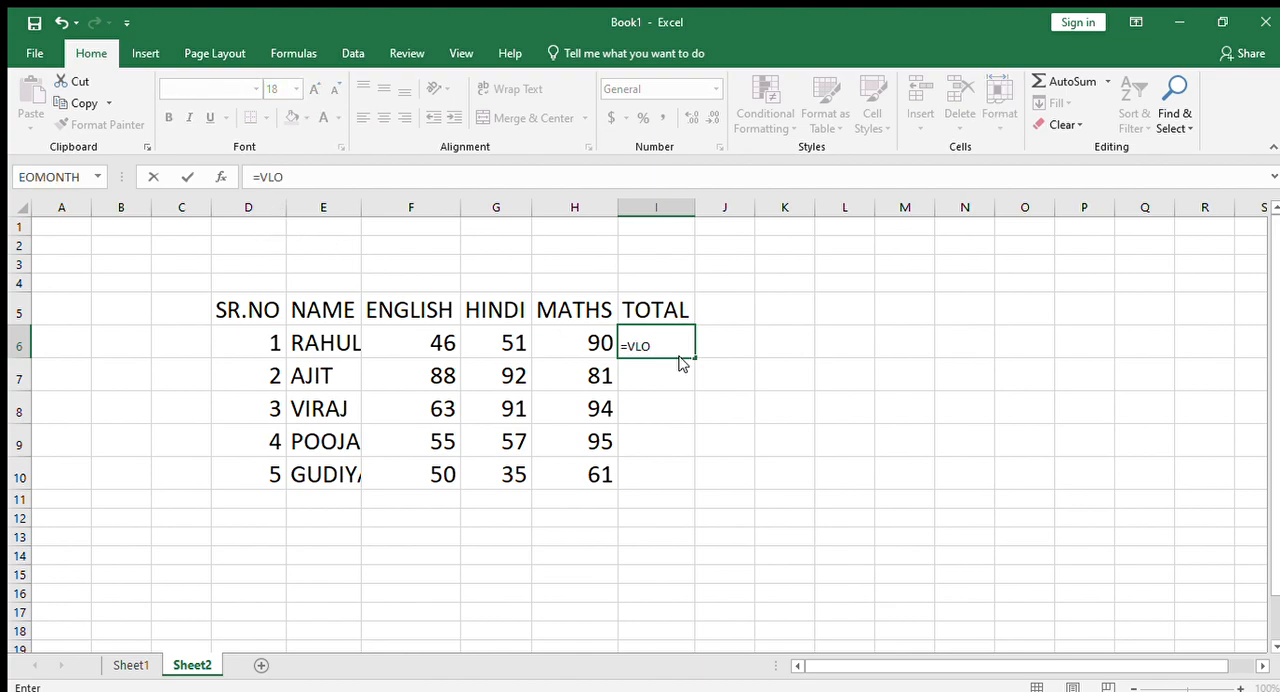
pyautogui.write('OKUP(')
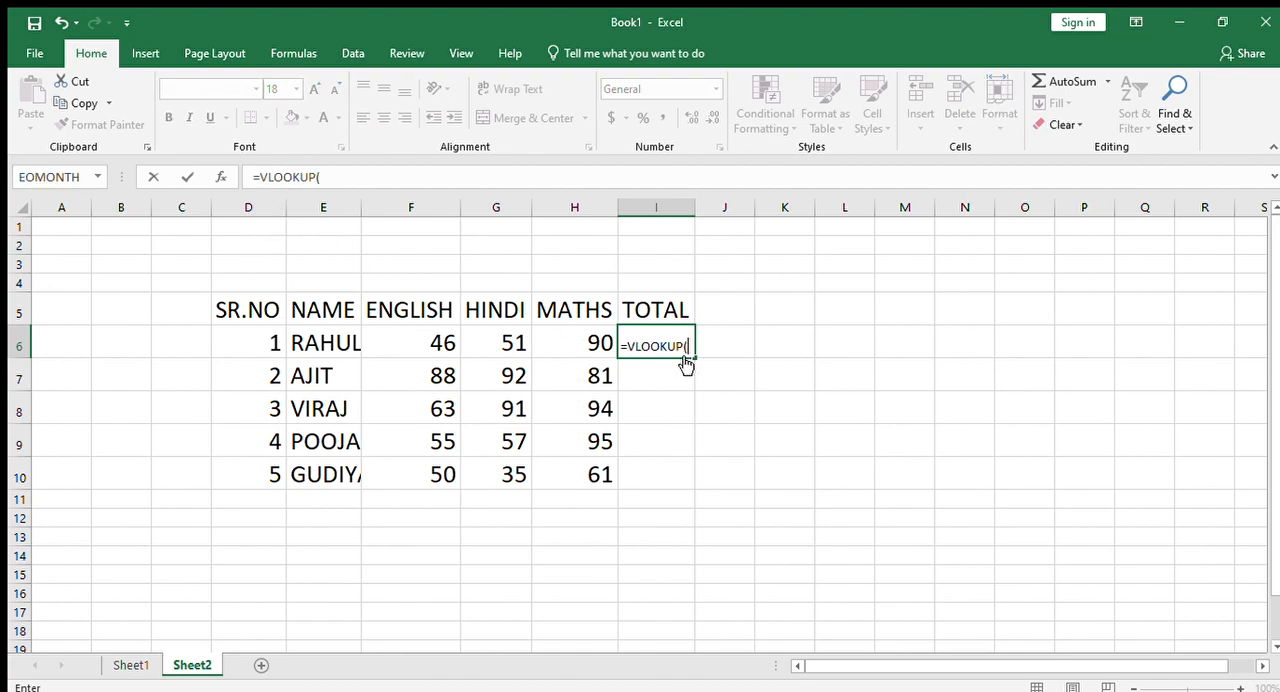
pyautogui.click(271, 341)
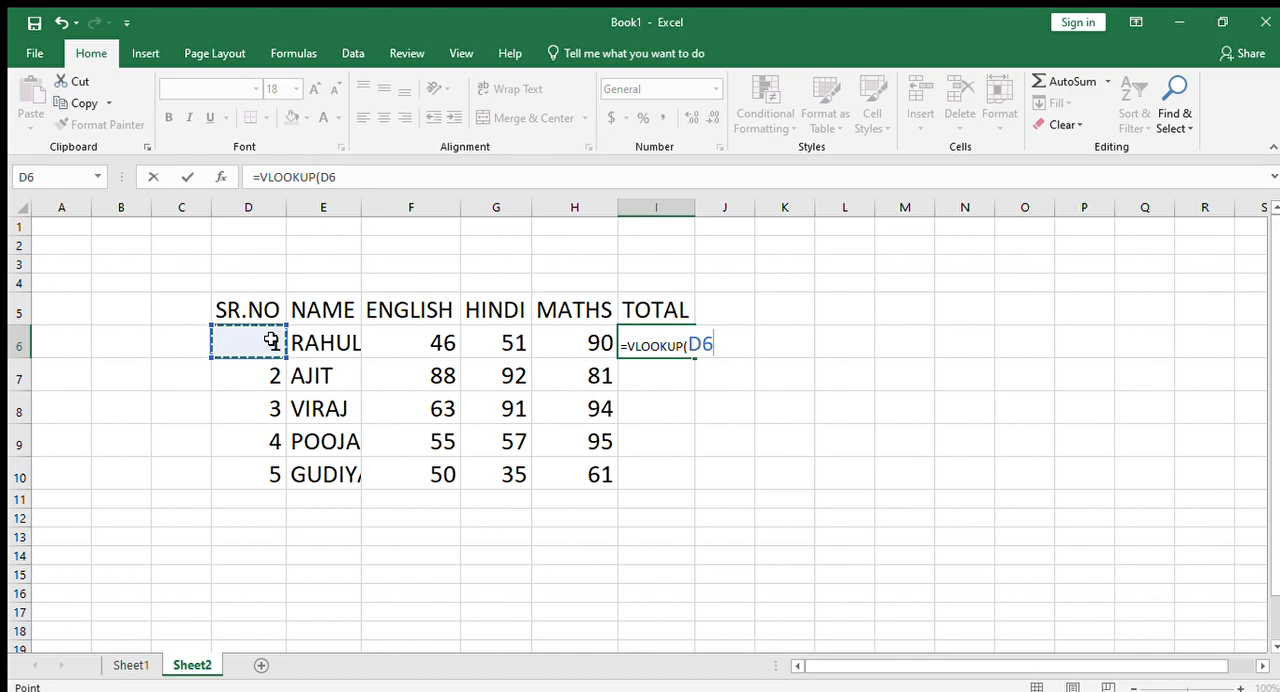
pyautogui.write(',')
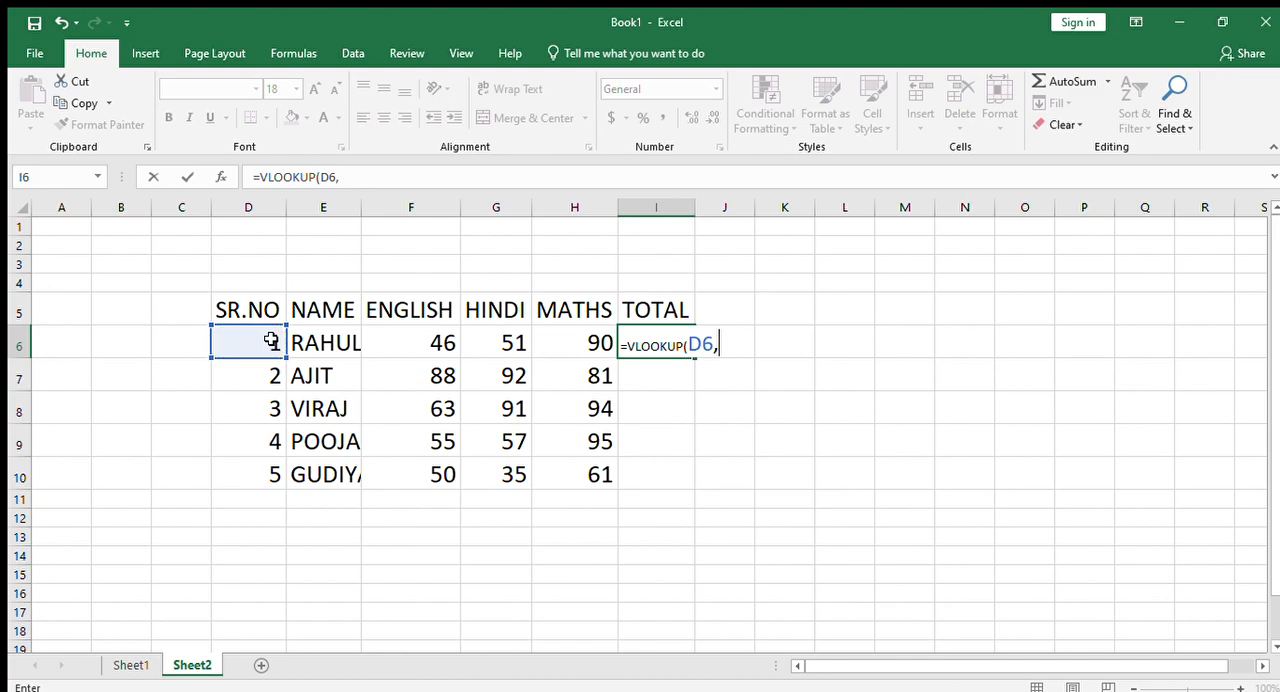
# - Try to use Sheet1!C4:H9 as the table range of the VLOOKUP formula in I6, and remove the reference
pyautogui.click(133, 665)
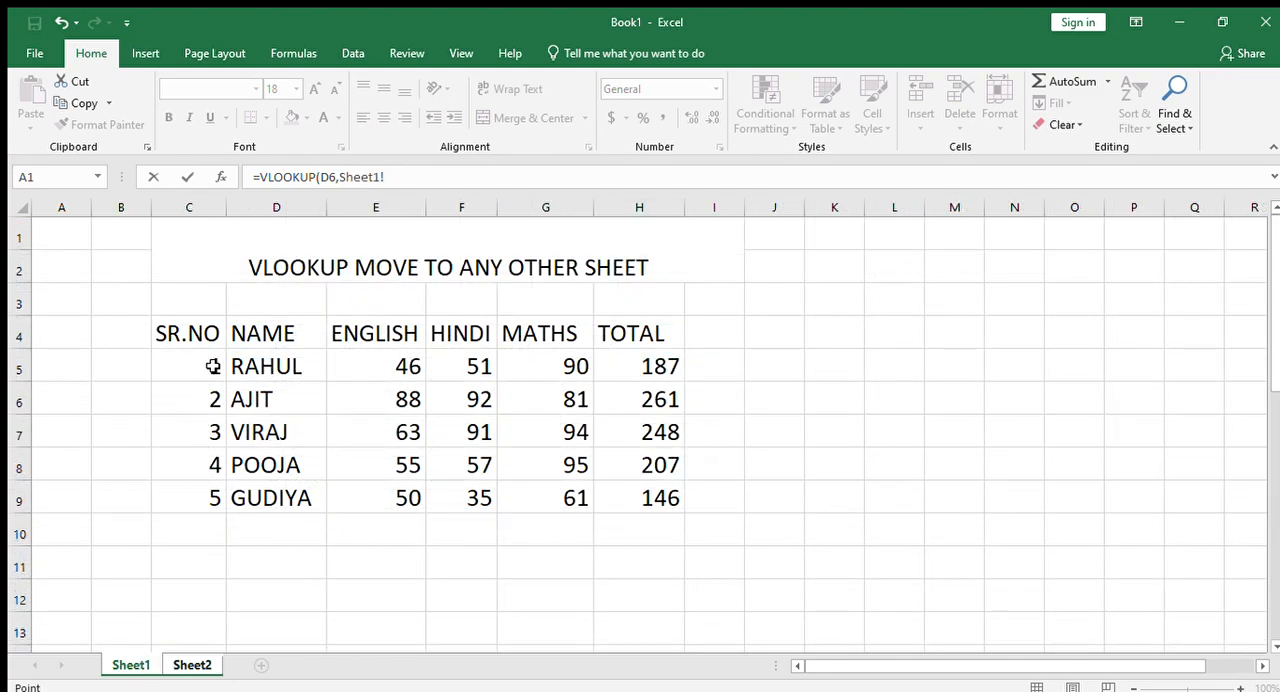
pyautogui.moveTo(183, 329); pyautogui.dragTo(640, 487)
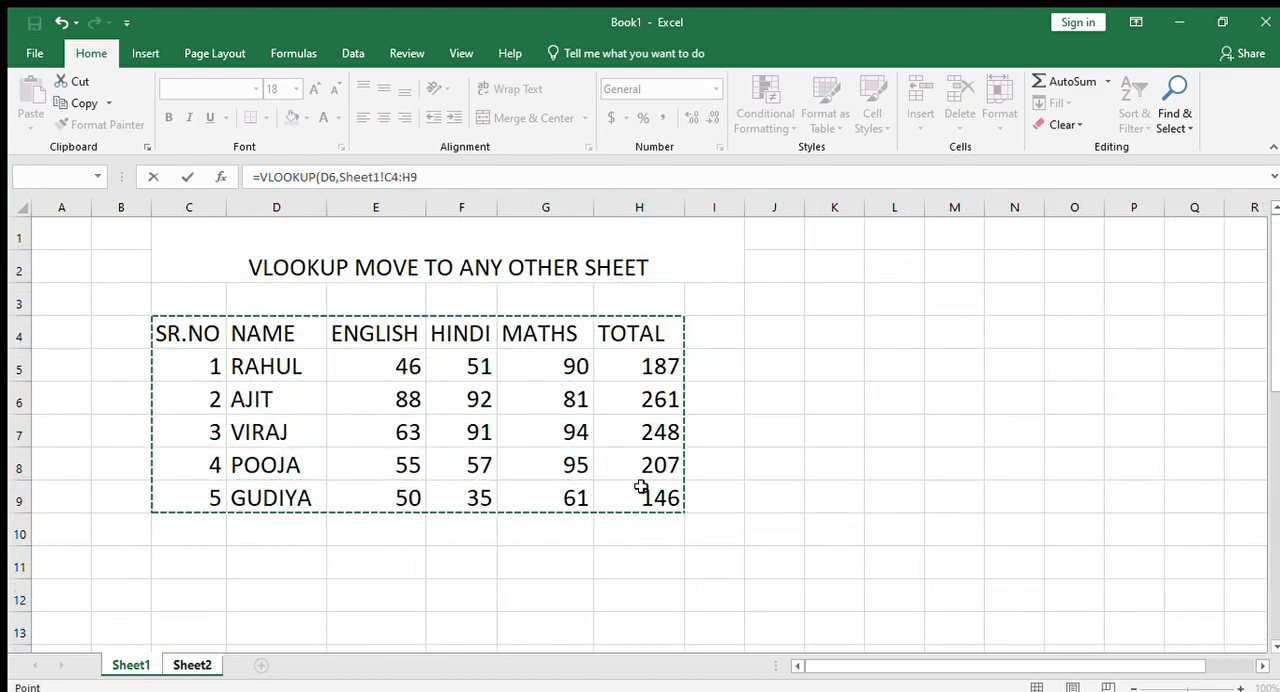
pyautogui.write(',')
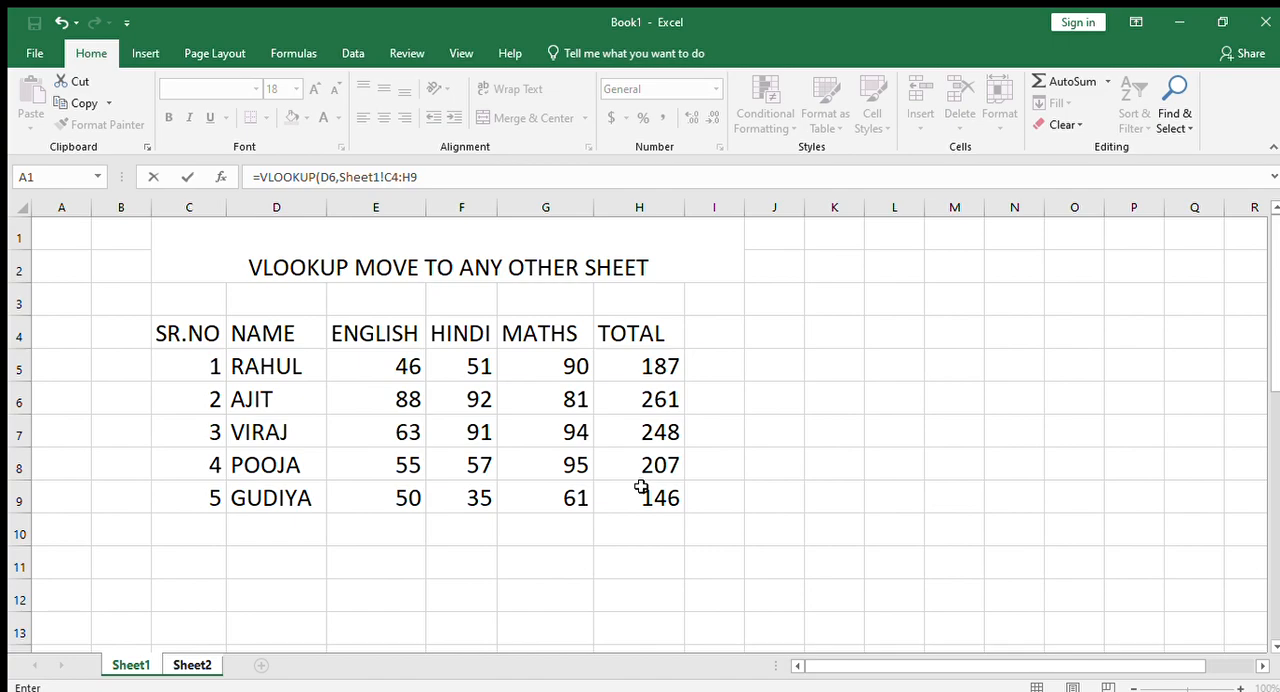
pyautogui.press('F4')
pyautogui.write('==')
pyautogui.press('BackSpace')
pyautogui.press('BackSpace')
pyautogui.press('BackSpace')
pyautogui.press('BackSpace')
pyautogui.press('BackSpace')
pyautogui.press('BackSpace')
pyautogui.press('BackSpace')
pyautogui.press('BackSpace')
pyautogui.press('BackSpace')
pyautogui.press('BackSpace')
pyautogui.press('BackSpace')
pyautogui.press('BackSpace')
pyautogui.press('BackSpace')
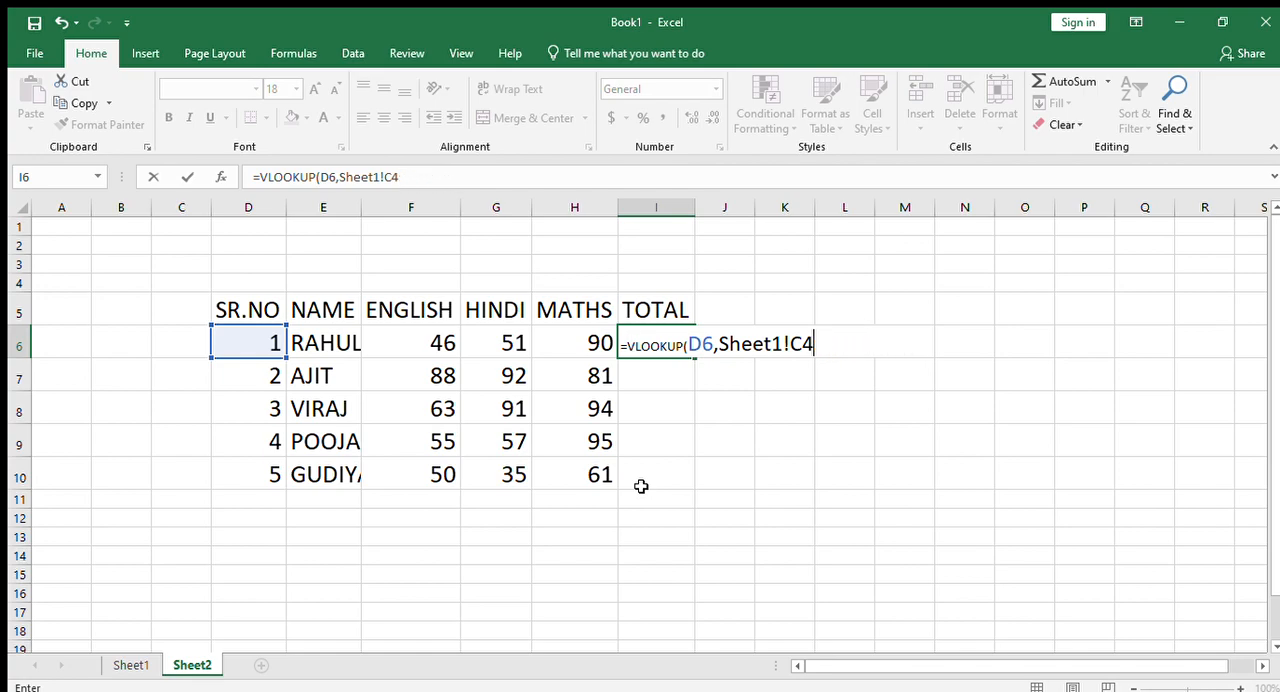
pyautogui.press('BackSpace')
pyautogui.press('BackSpace')
pyautogui.press('BackSpace')
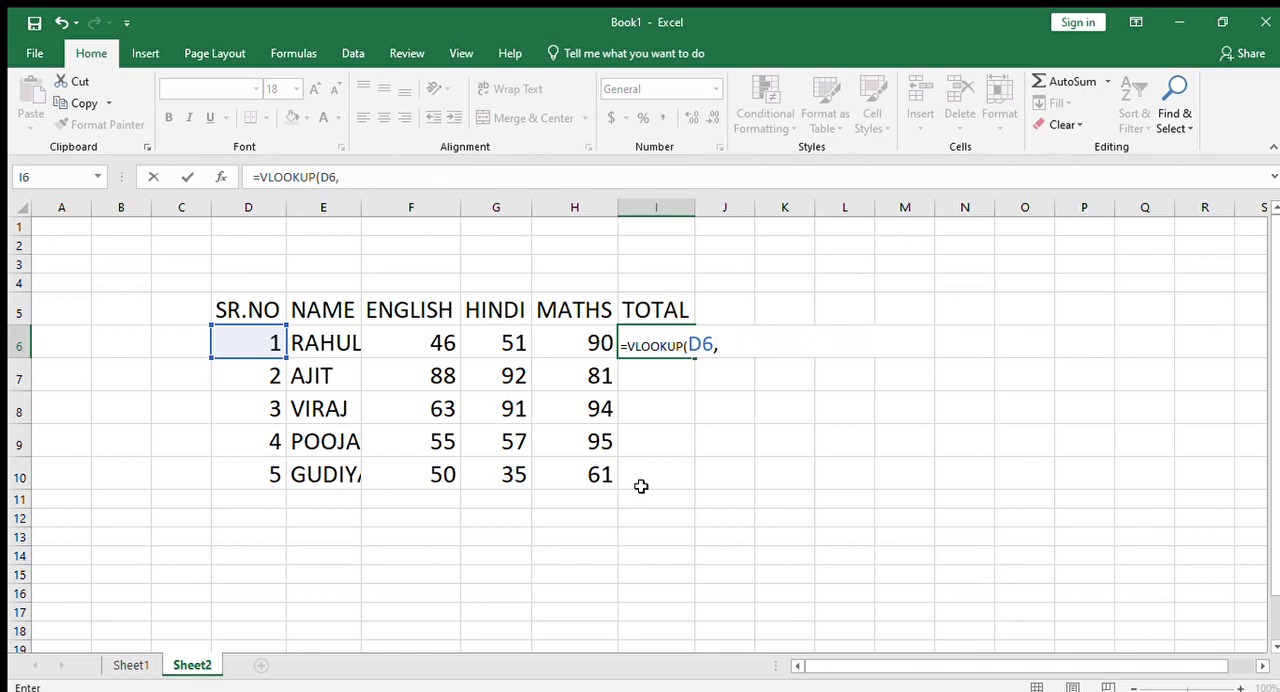
# - Complete the VLOOKUP formula in I6 with the absolute table range Sheet1!$C$4:$H$9, column index 6 and FALSE
pyautogui.click(112, 666)
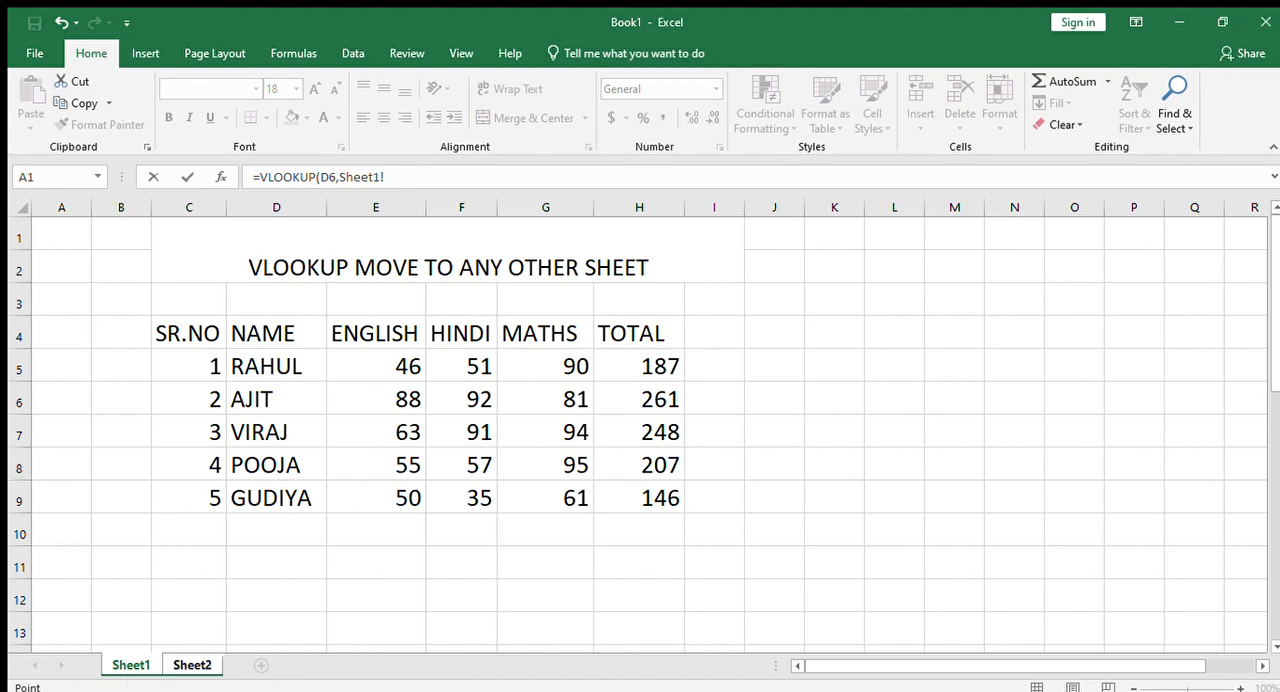
pyautogui.moveTo(176, 332); pyautogui.dragTo(643, 497)
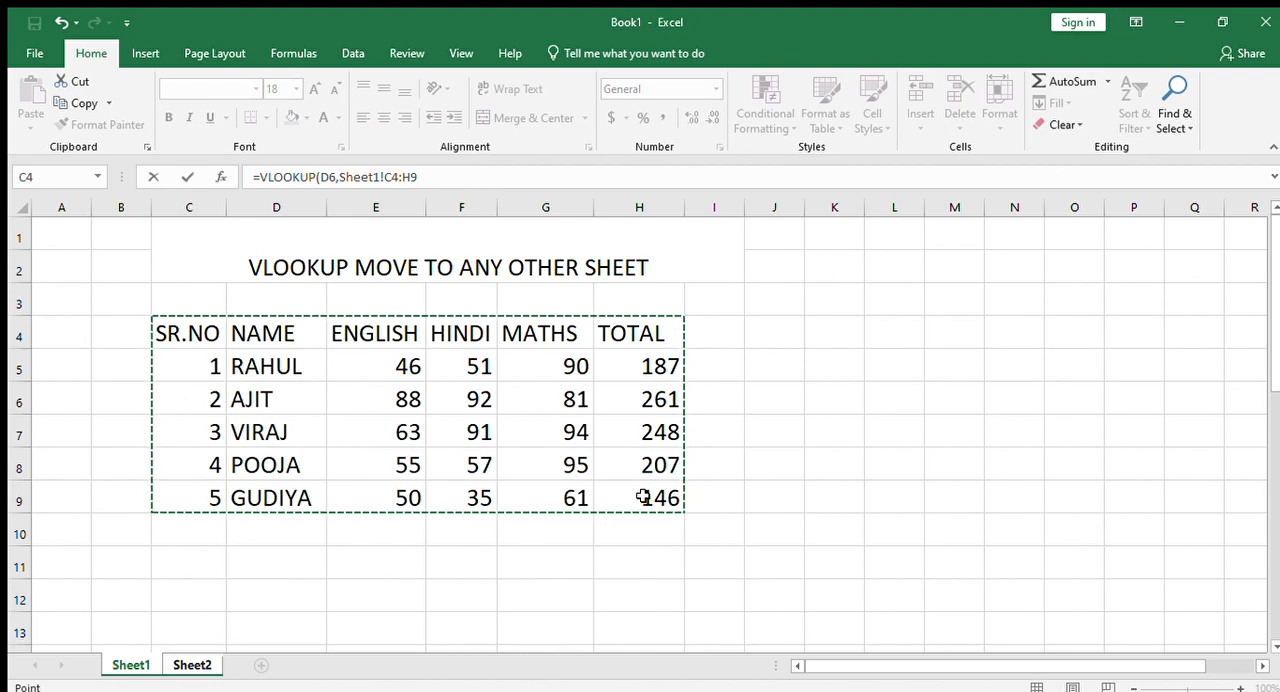
pyautogui.press('F4')
pyautogui.write(',6,FALSE')
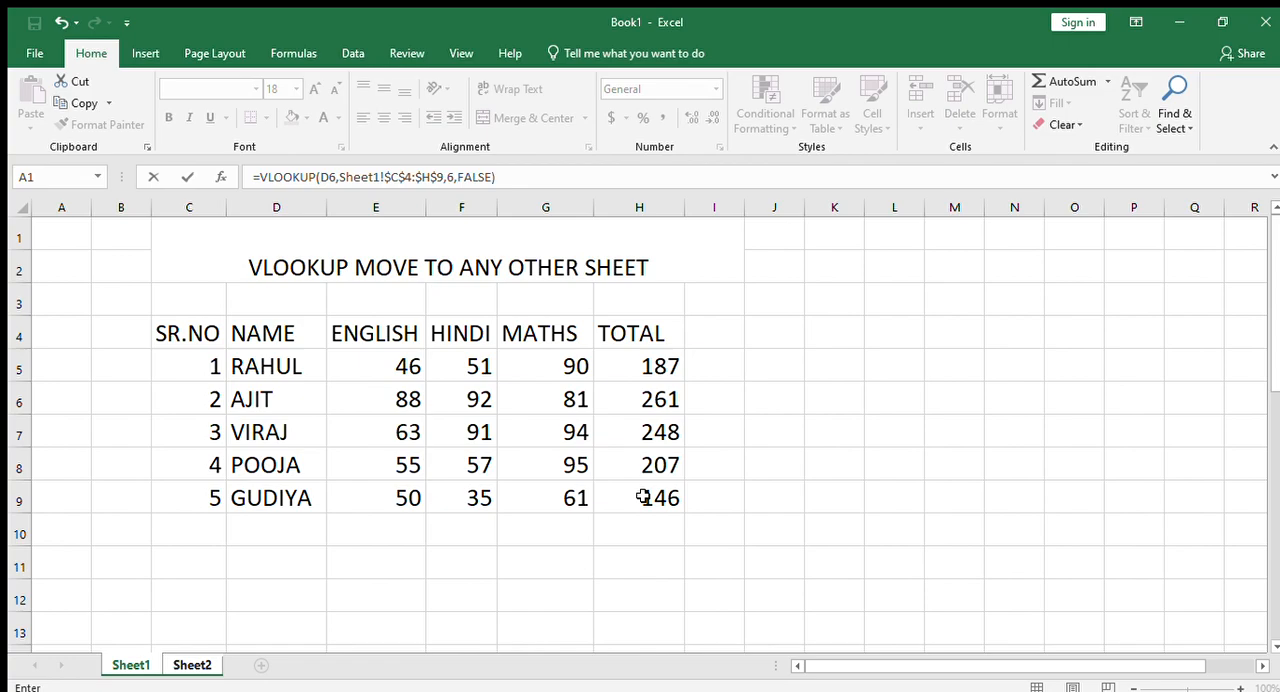
pyautogui.press('Return')
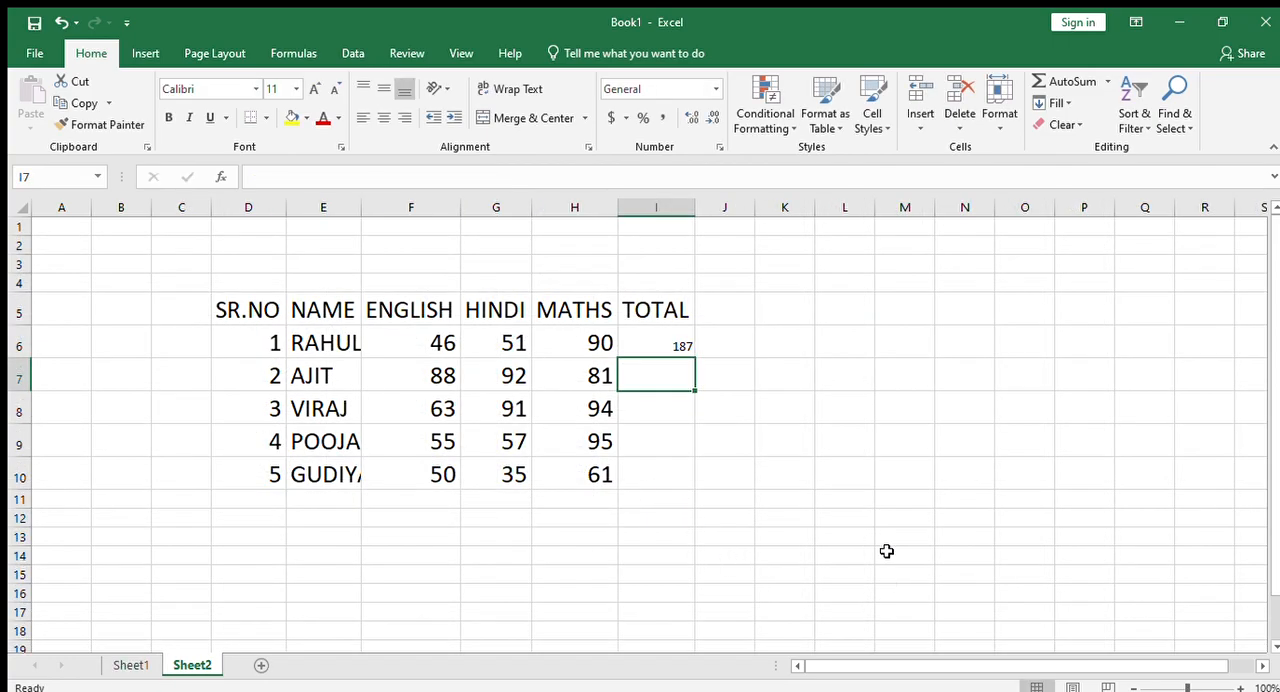
# - Fill the VLOOKUP formula from I6 down to I10 and increase the font size of these totals to 22
pyautogui.click(678, 344)
pyautogui.doubleClick(694, 357)
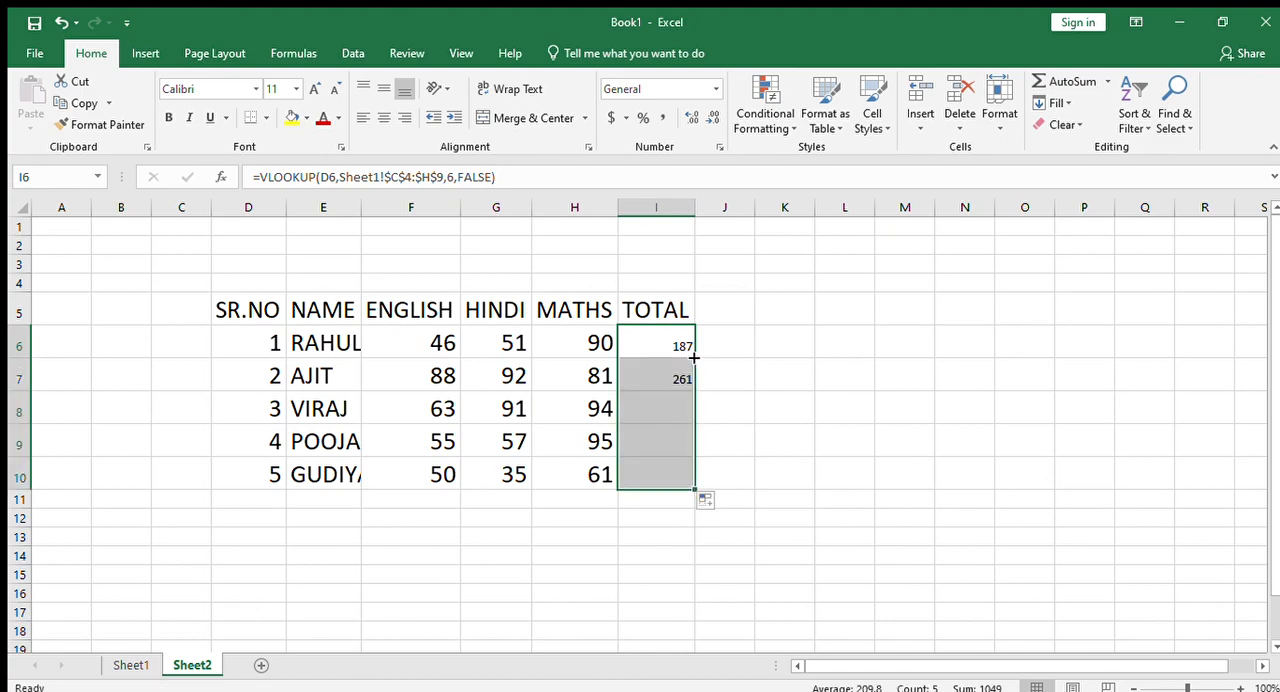
pyautogui.click(314, 89)
pyautogui.click(314, 89)
pyautogui.click(314, 89)
pyautogui.click(314, 89)
pyautogui.click(314, 89)
pyautogui.click(314, 89)
pyautogui.click(774, 440)
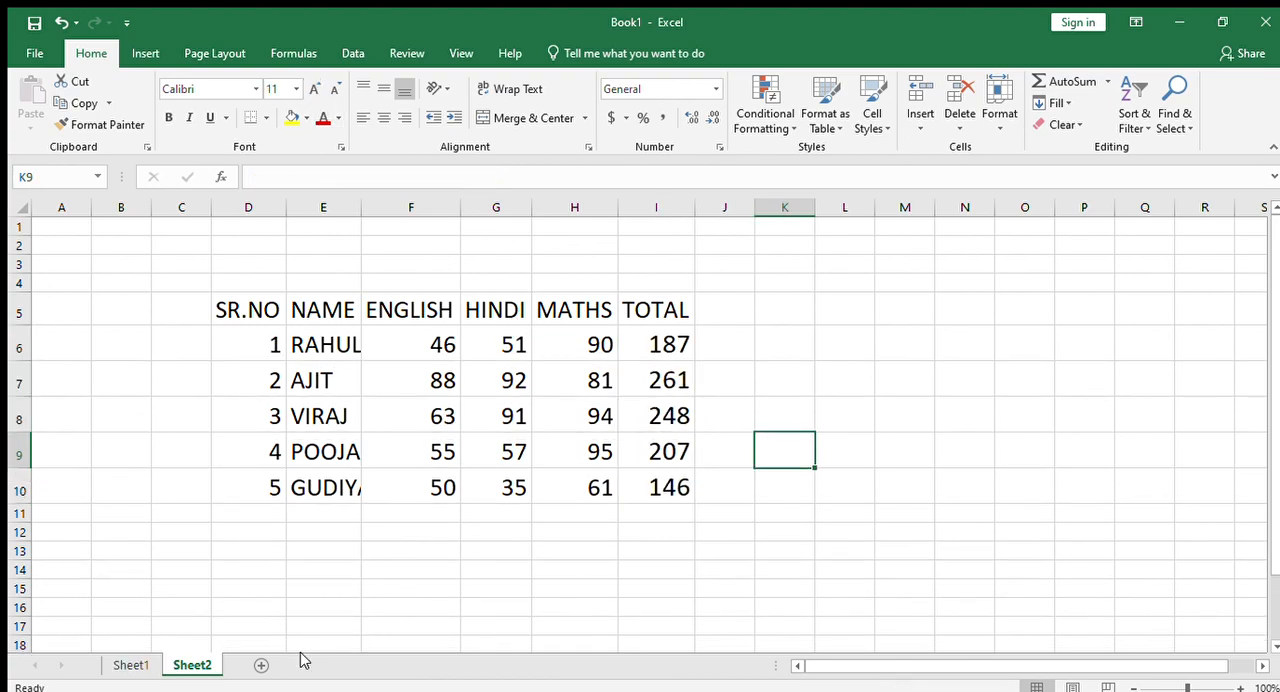
# - Compare the TOTAL columns of Sheet1 and Sheet2 and inspect the VLOOKUP formula in I6 of Sheet2
pyautogui.click(130, 665)
pyautogui.click(477, 580)
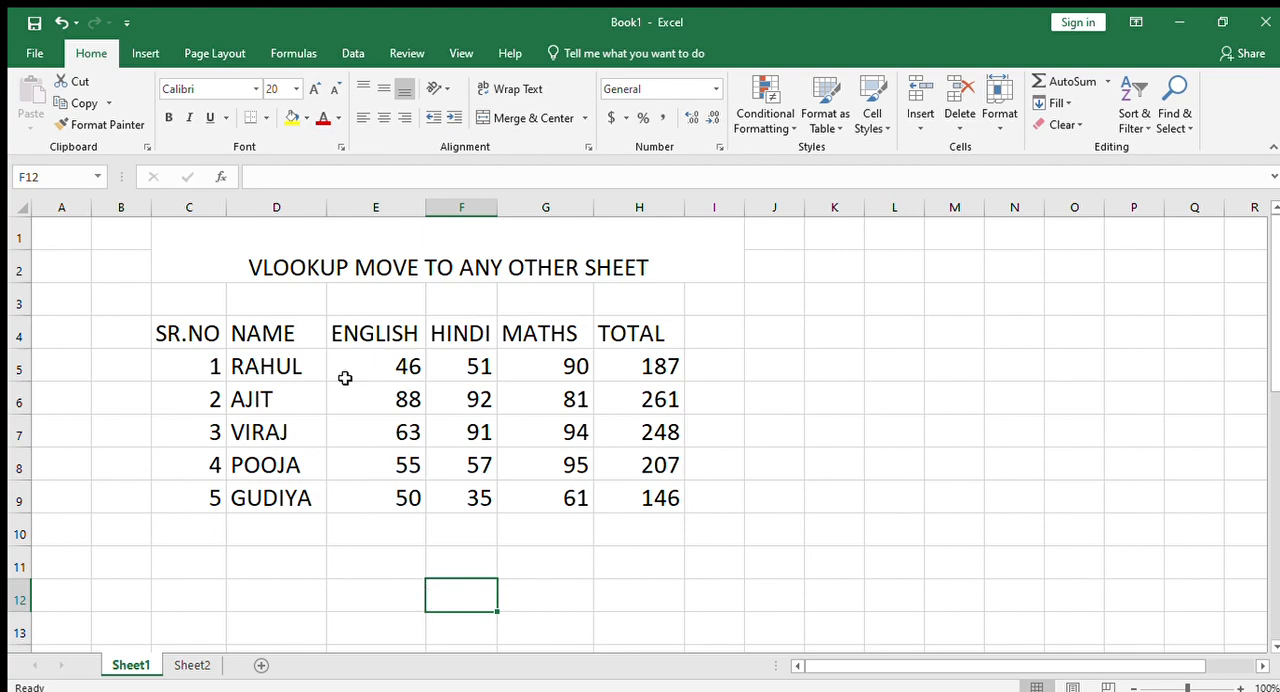
pyautogui.click(195, 664)
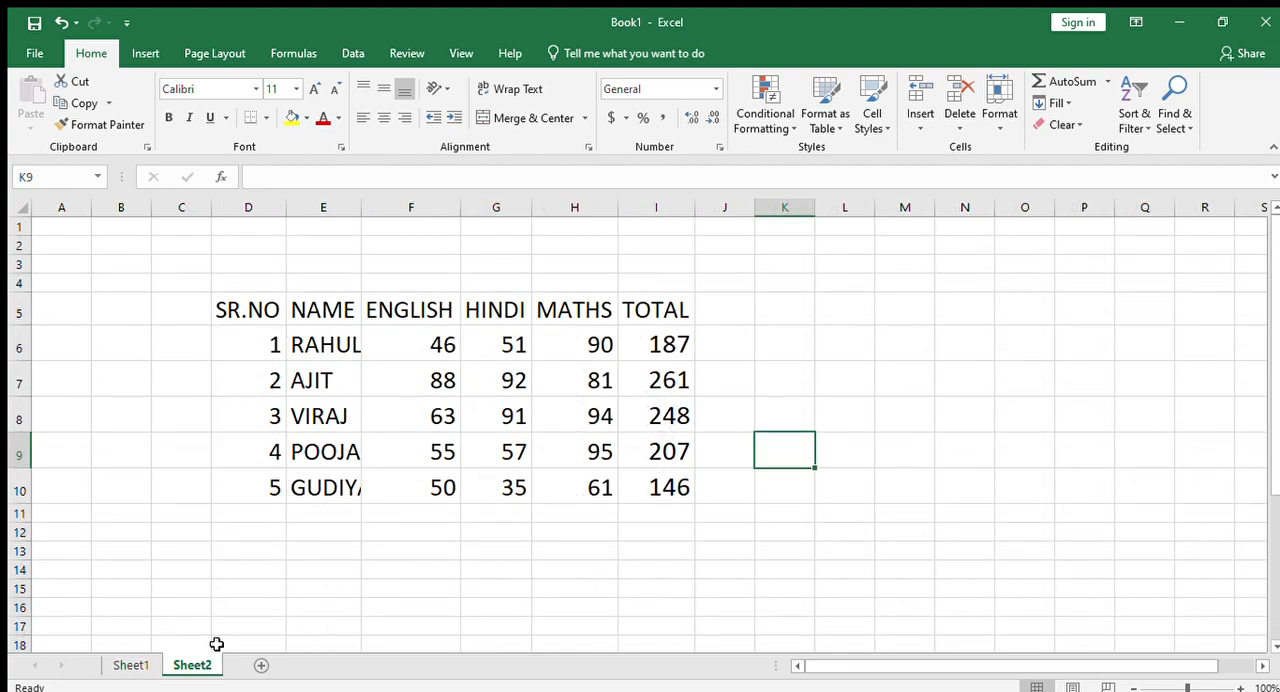
pyautogui.doubleClick(667, 352)
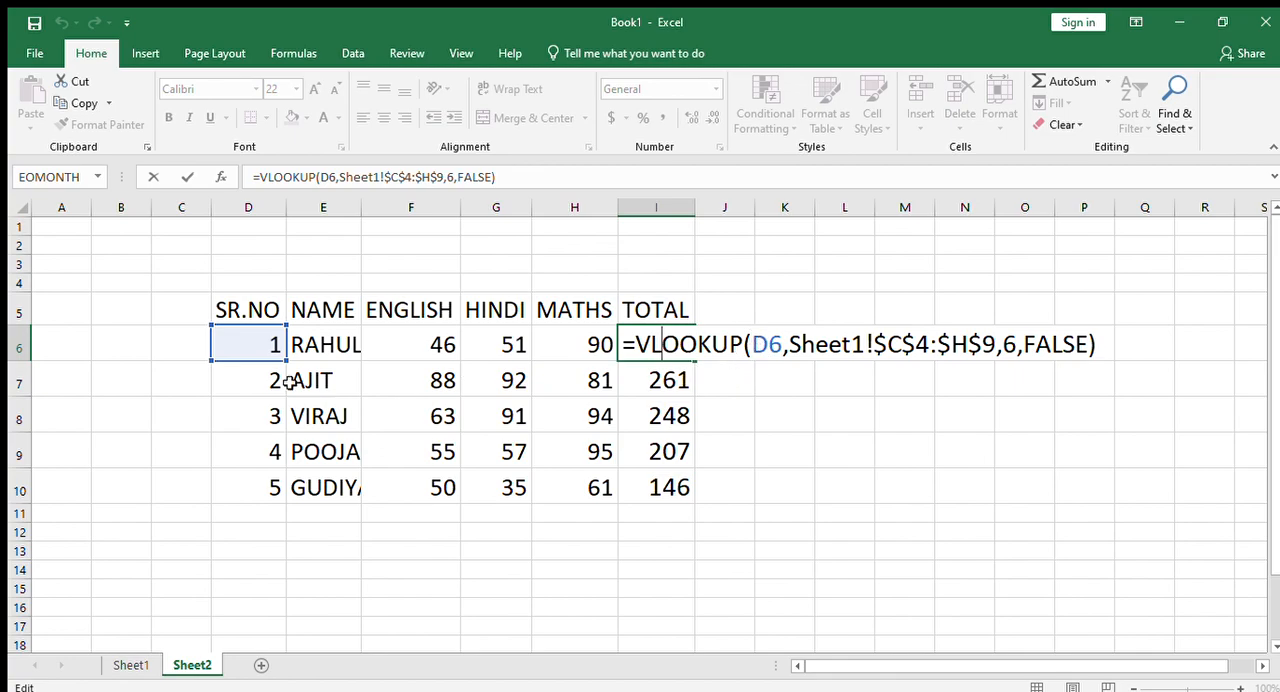
pyautogui.click(130, 664)
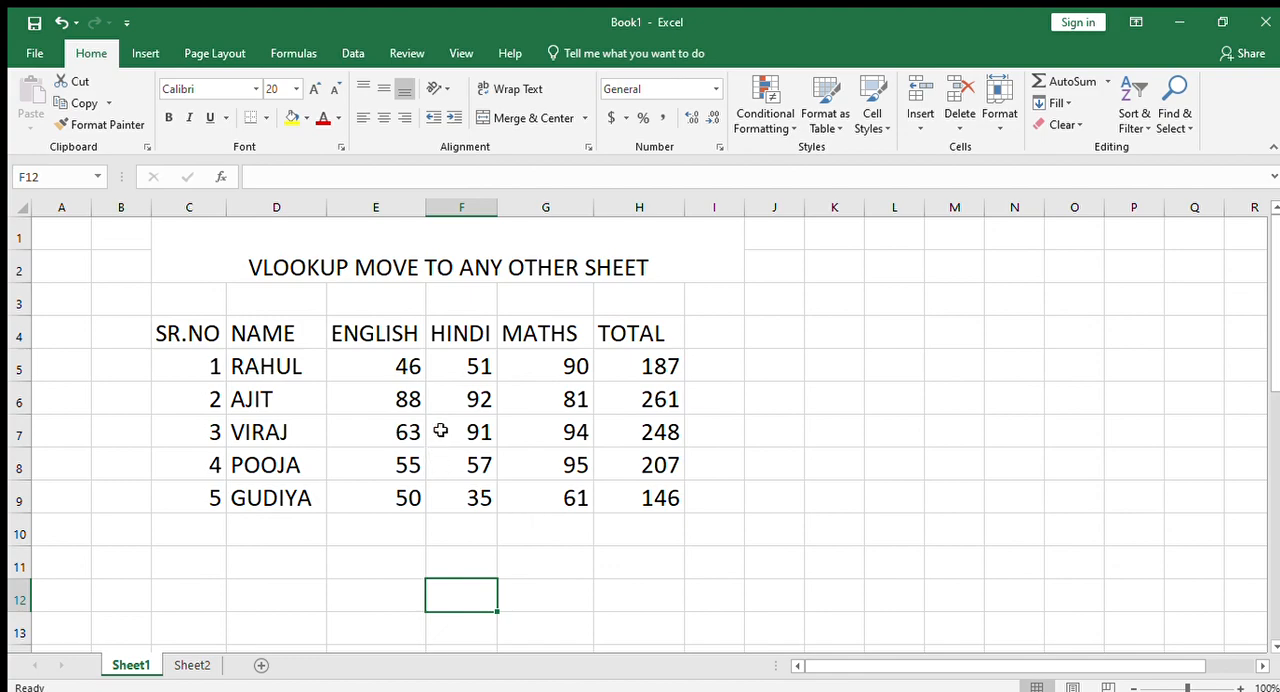
pyautogui.click(170, 664)
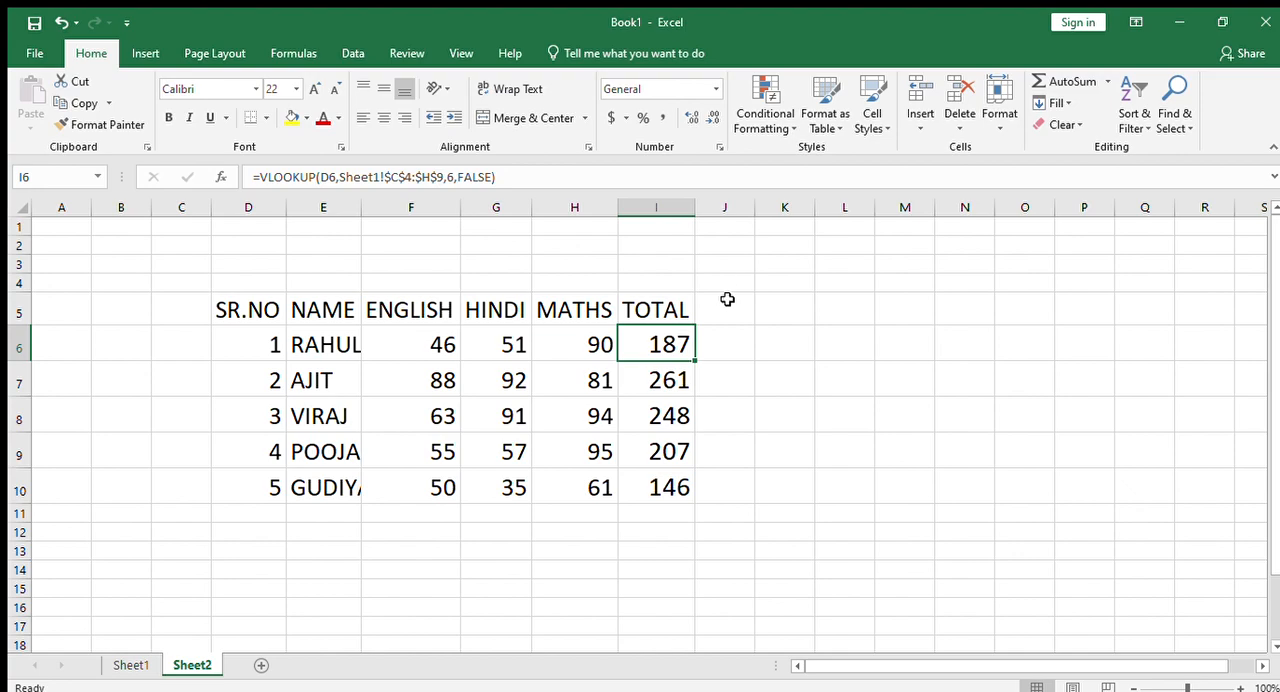
pyautogui.doubleClick(663, 343)
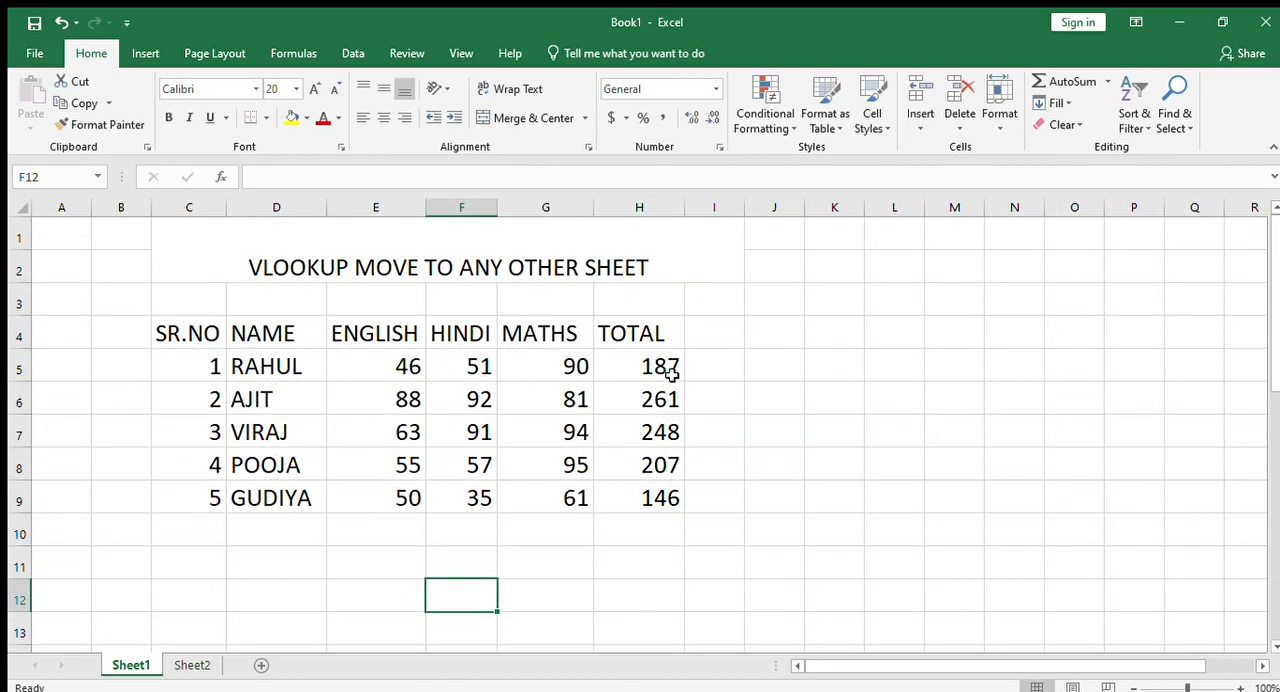
pyautogui.doubleClick(668, 368)
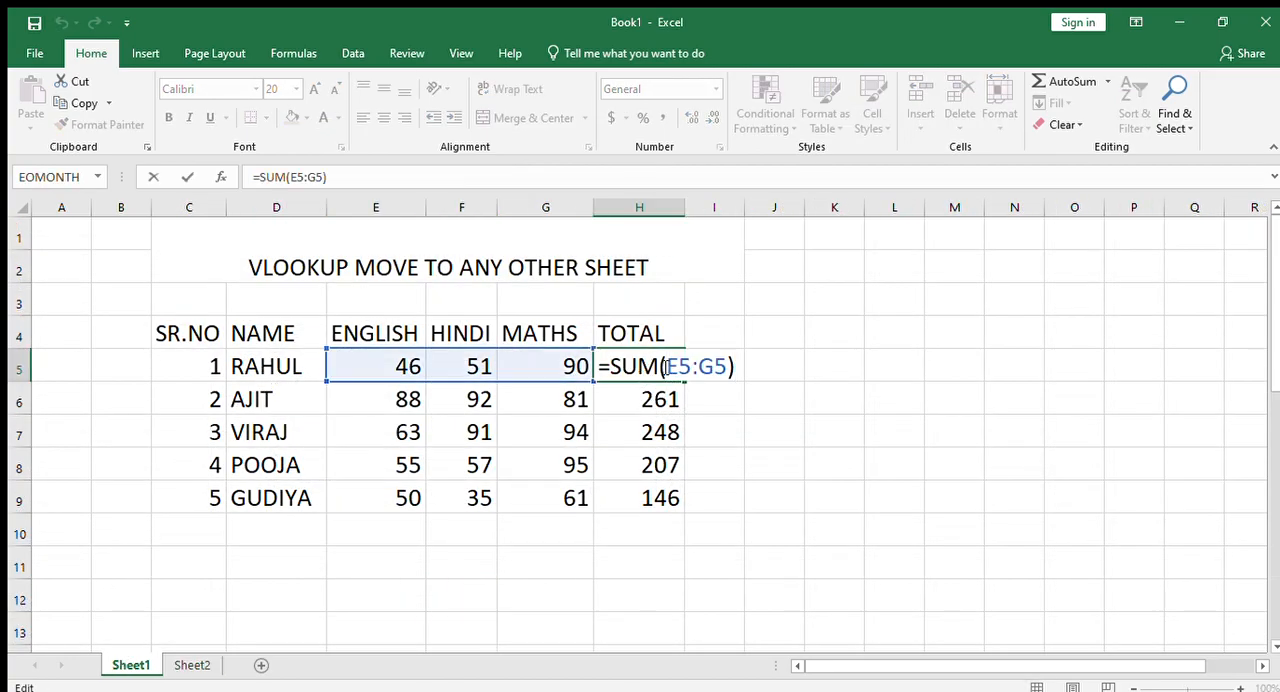
pyautogui.click(768, 306)
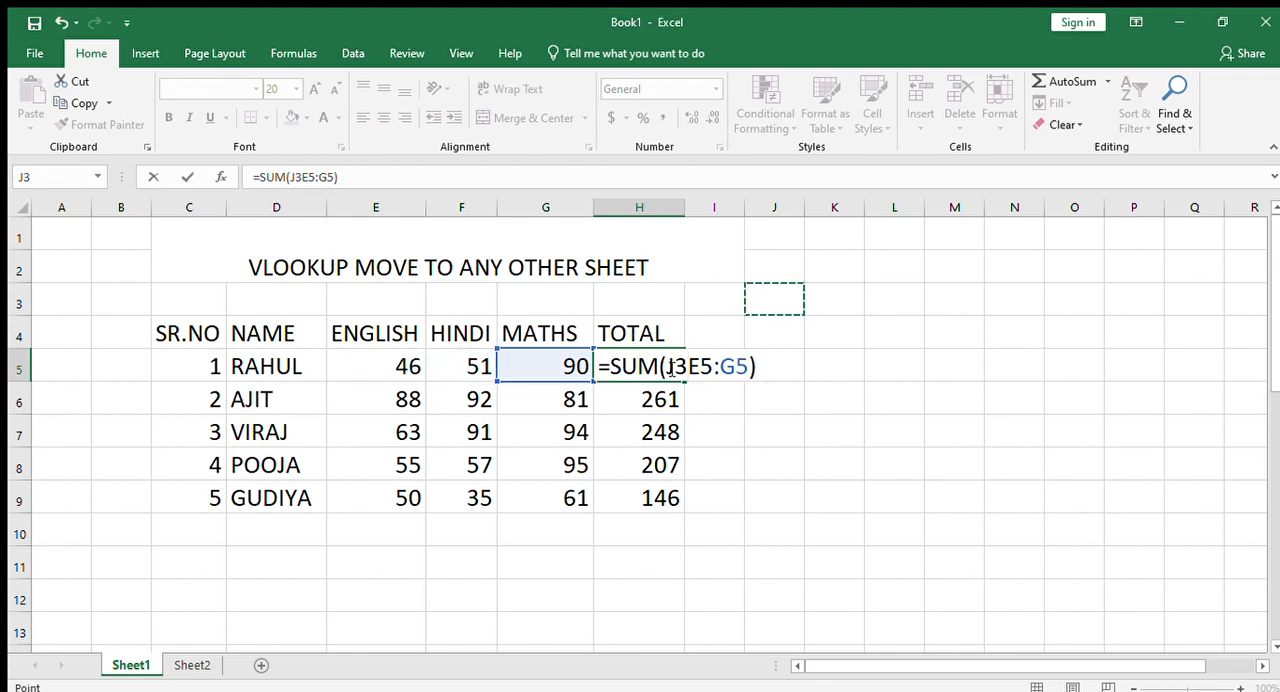
pyautogui.write('\\\\')
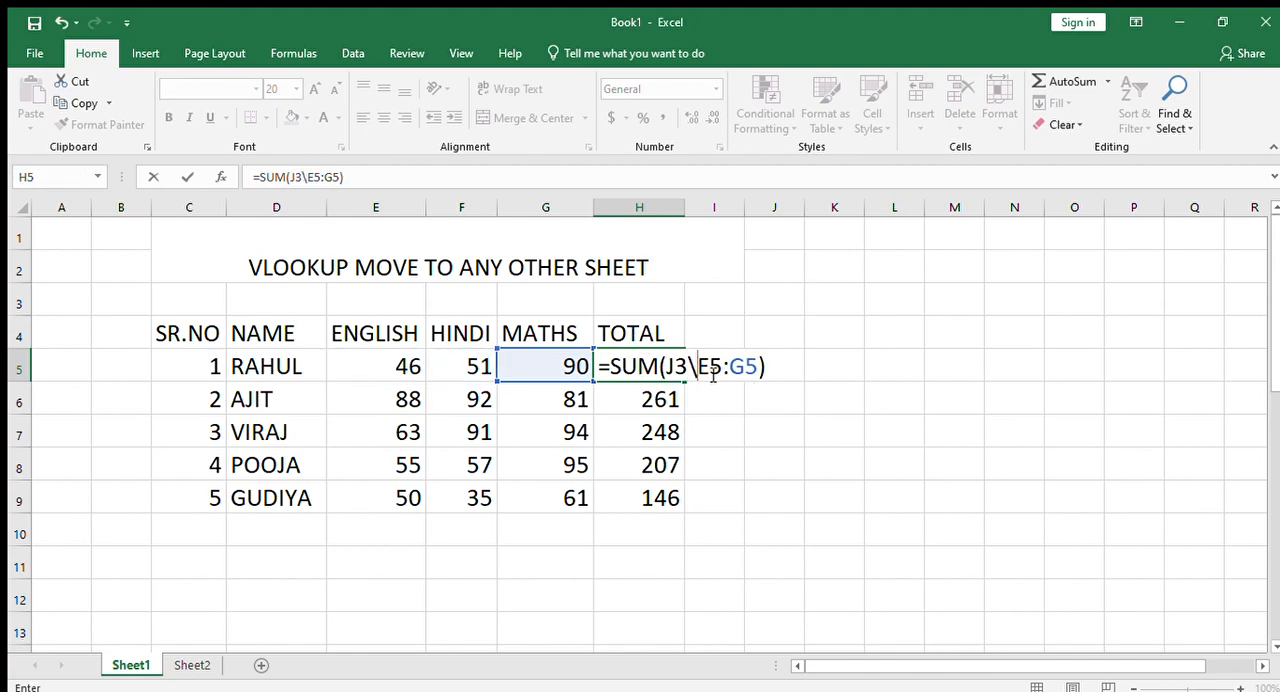
pyautogui.write('\\')
pyautogui.press('BackSpace')
pyautogui.press('BackSpace')
pyautogui.press('BackSpace')
pyautogui.press('BackSpace')
pyautogui.press('BackSpace')
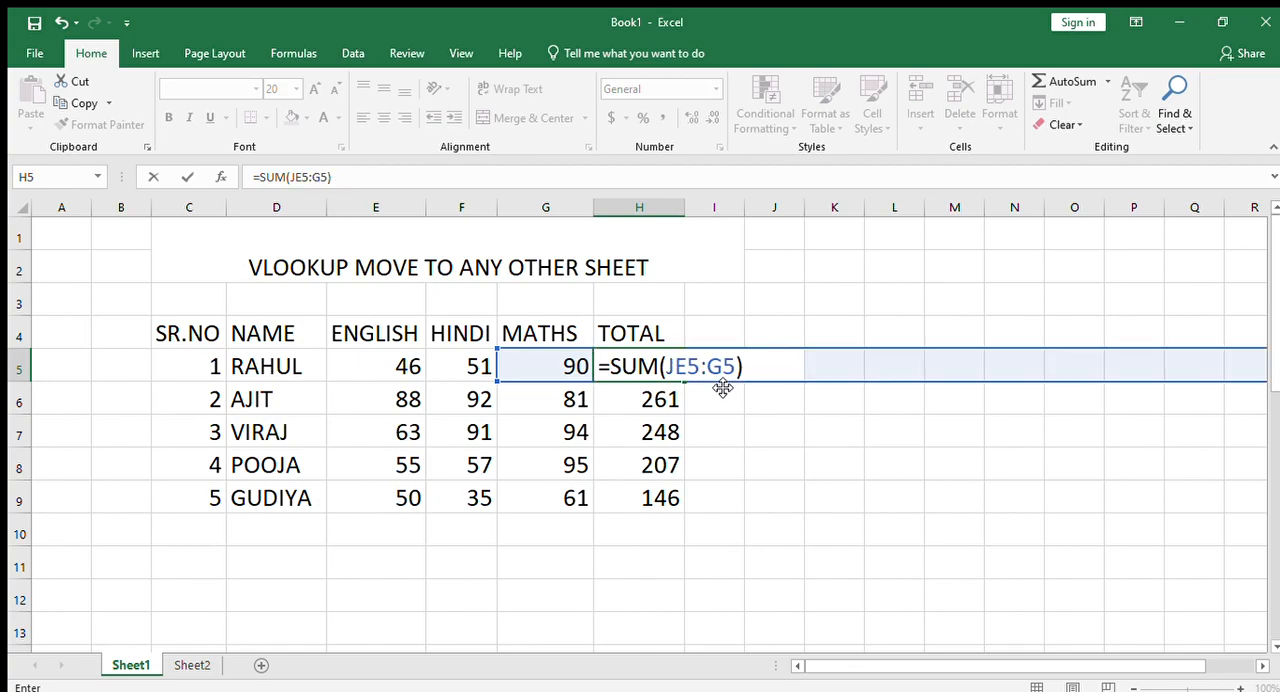
pyautogui.press('Return')
pyautogui.doubleClick(682, 366)
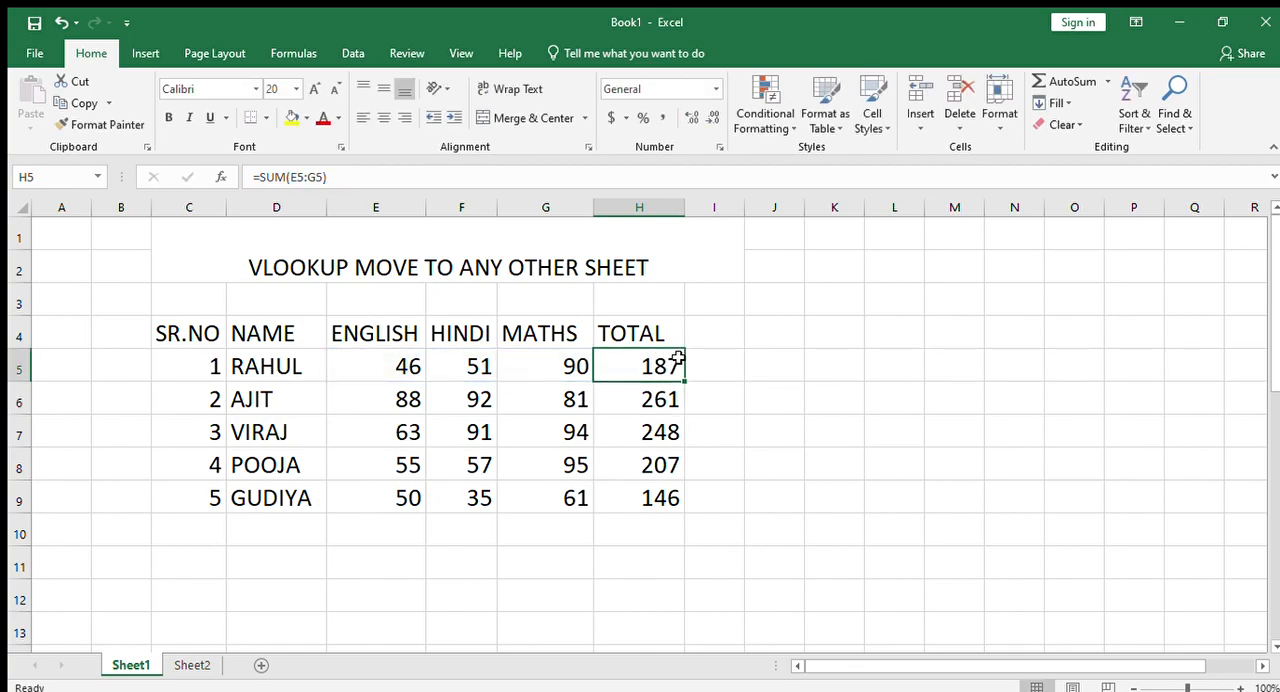
pyautogui.press('Escape')
# - Review the arguments of the VLOOKUP formula in I6 of Sheet2, leave it as is, and return to Sheet1
pyautogui.click(190, 665)
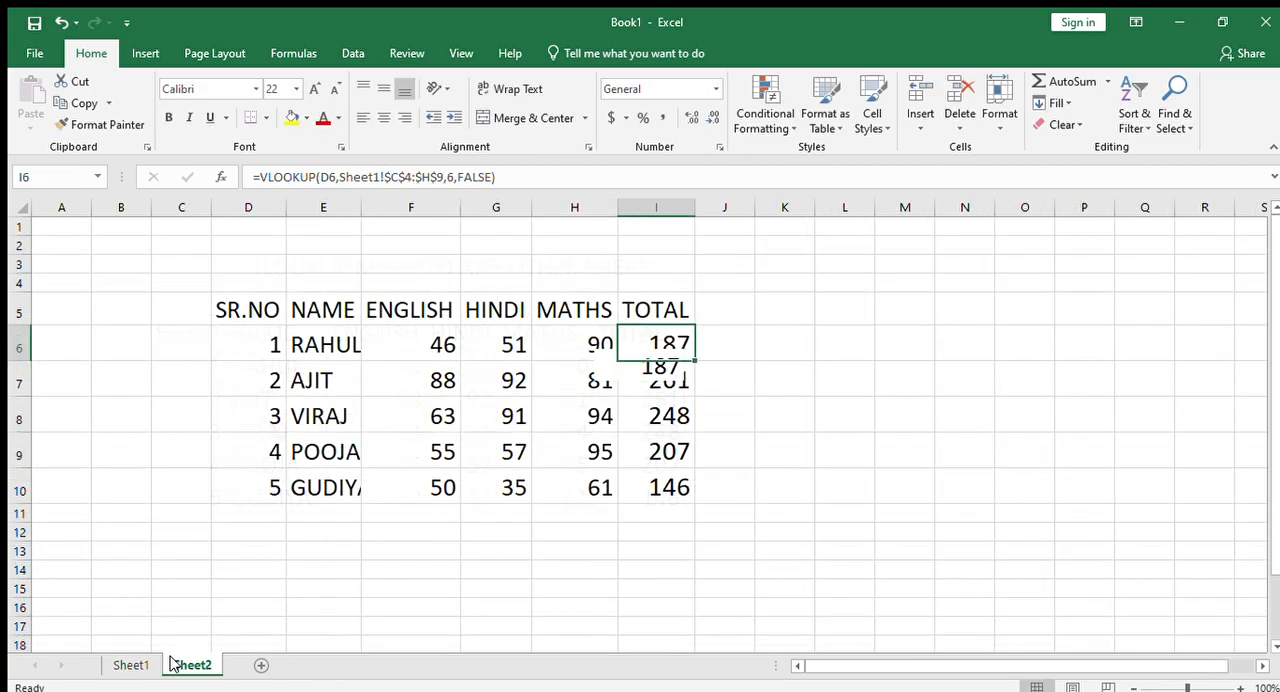
pyautogui.doubleClick(678, 342)
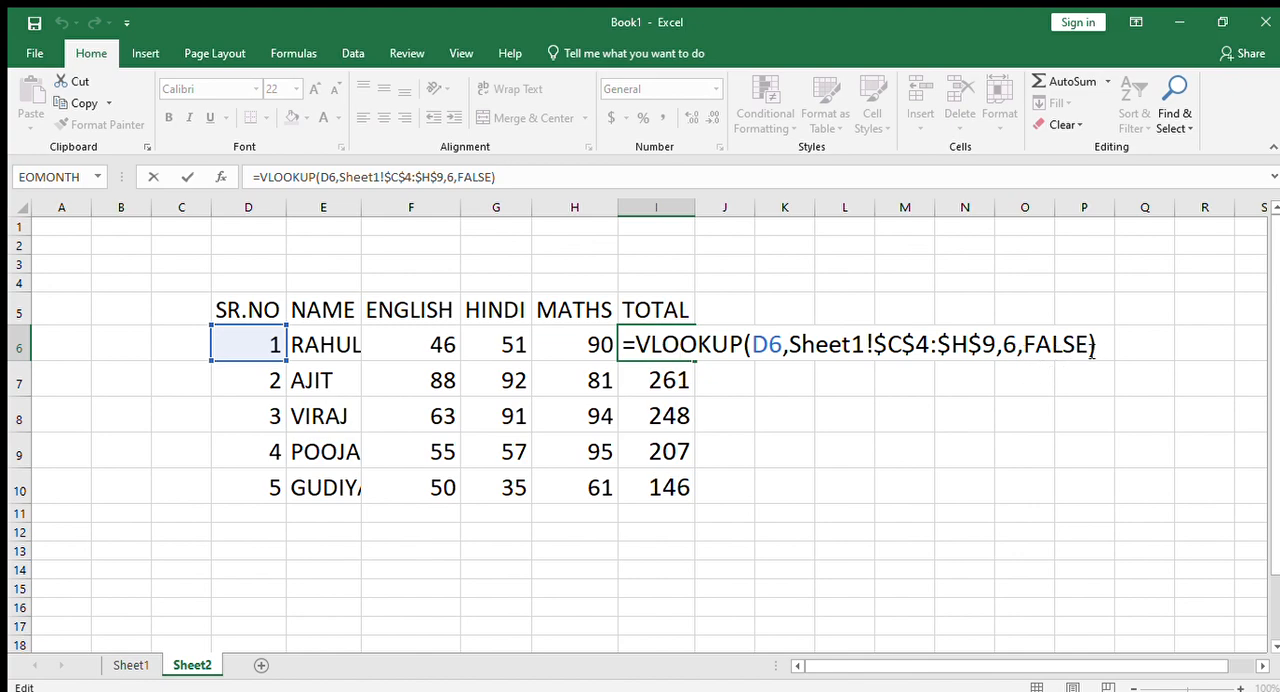
pyautogui.press('Return')
pyautogui.click(985, 449)
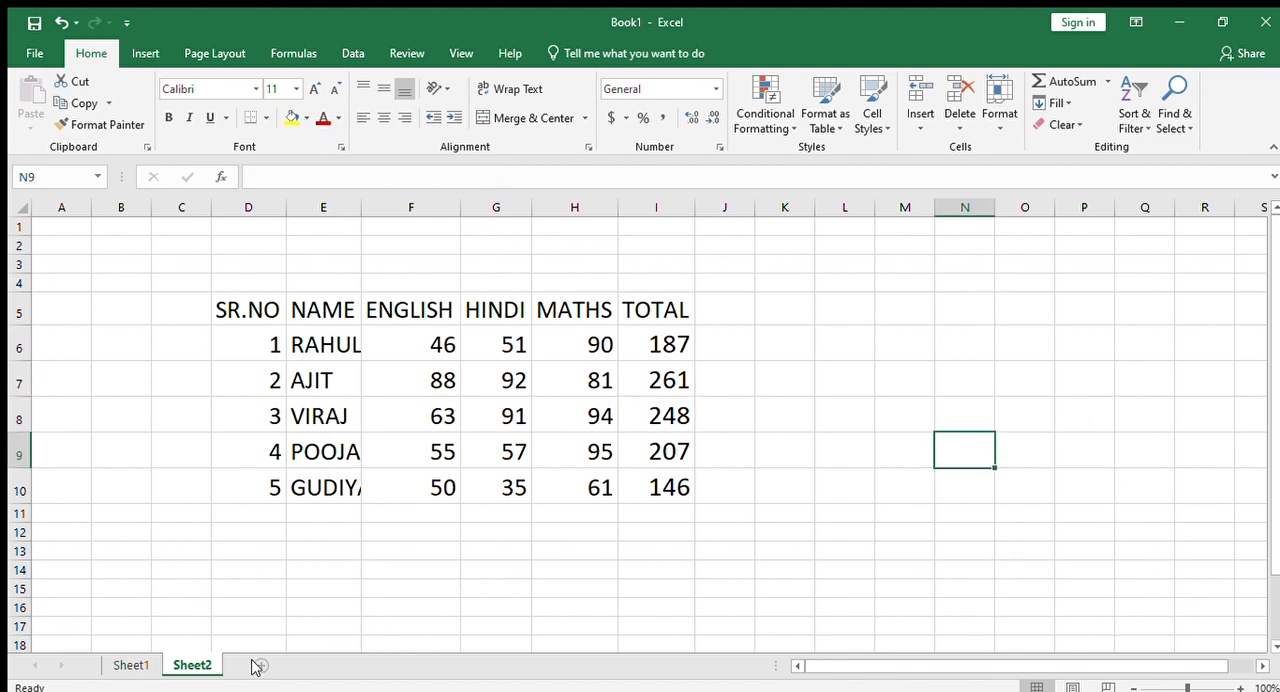
pyautogui.click(138, 664)
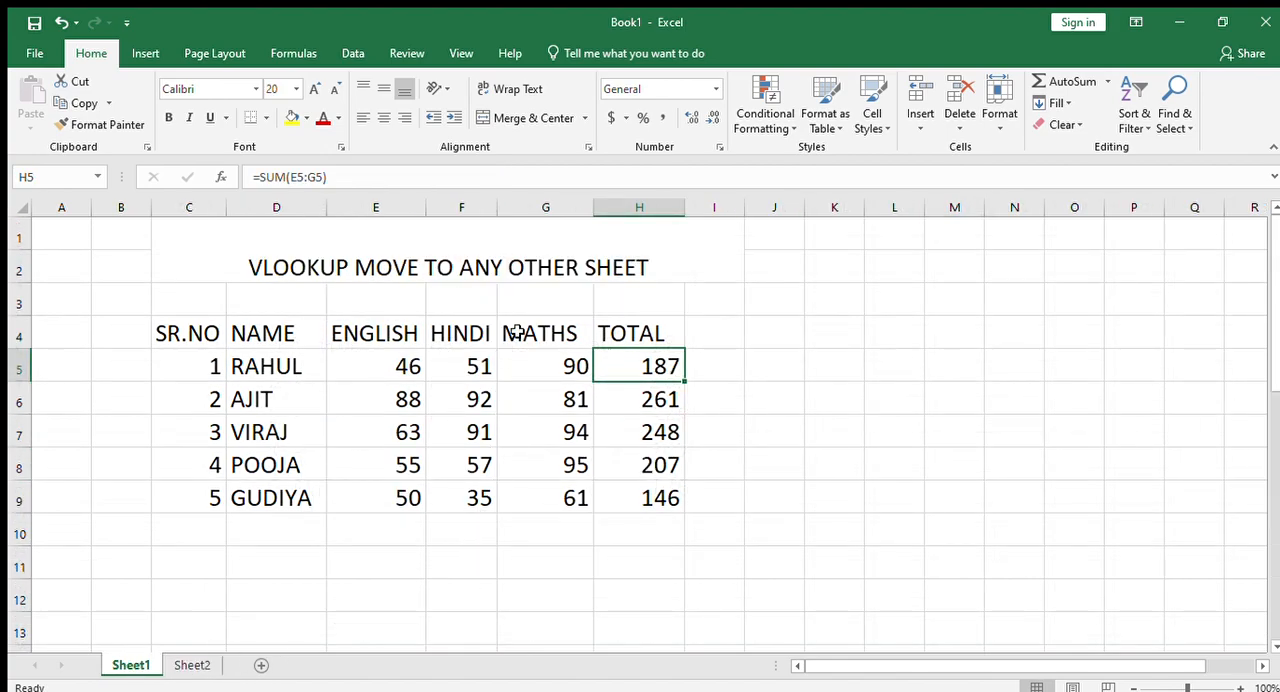